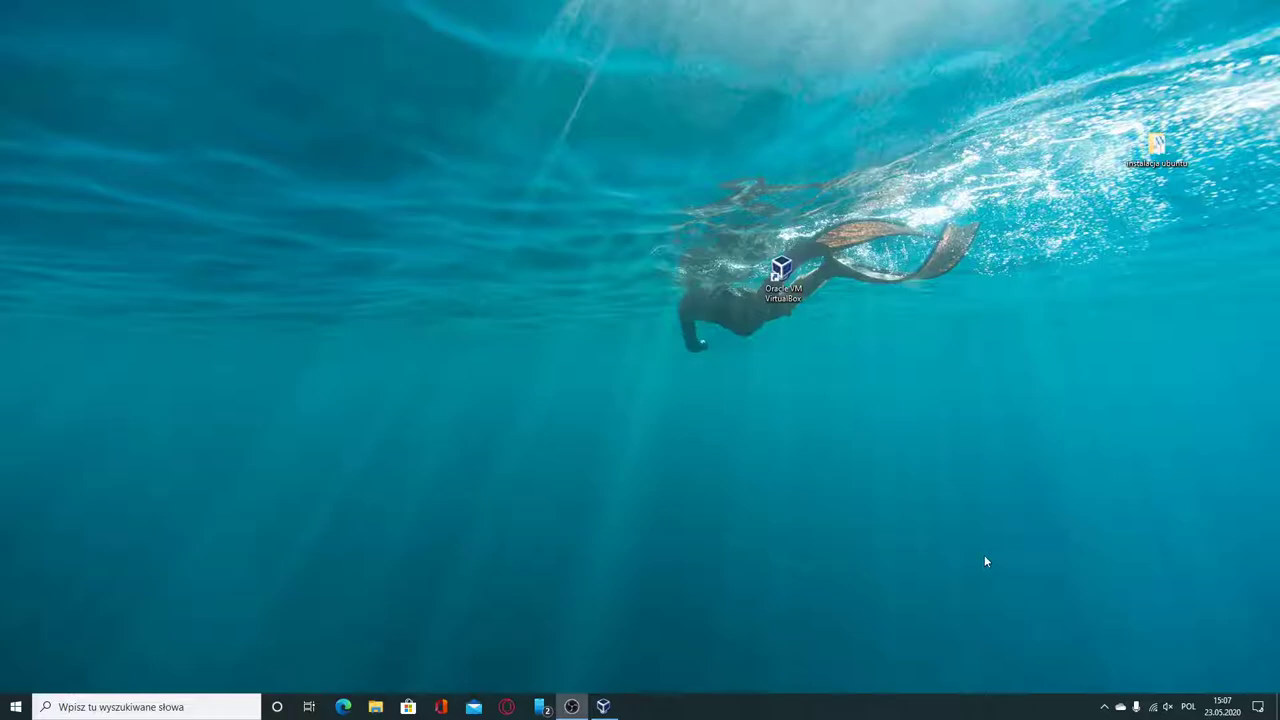
# Restore the VirtualBox Manager window from the taskbar to show the powered-off 'windows 10' VM.
pyautogui.click(613, 707)
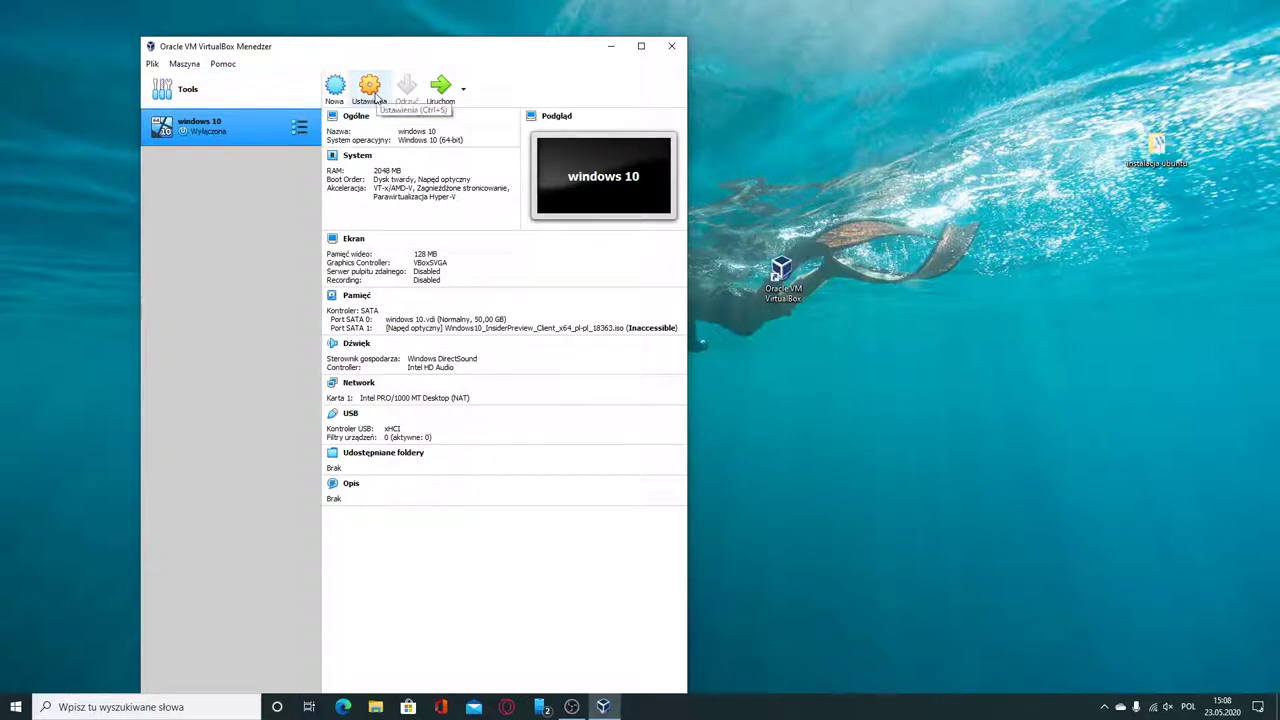
# Create a new VM named 'ubuntu 20.04' with 4096 MB memory, reaching the virtual hard disk step.
pyautogui.click(336, 88)
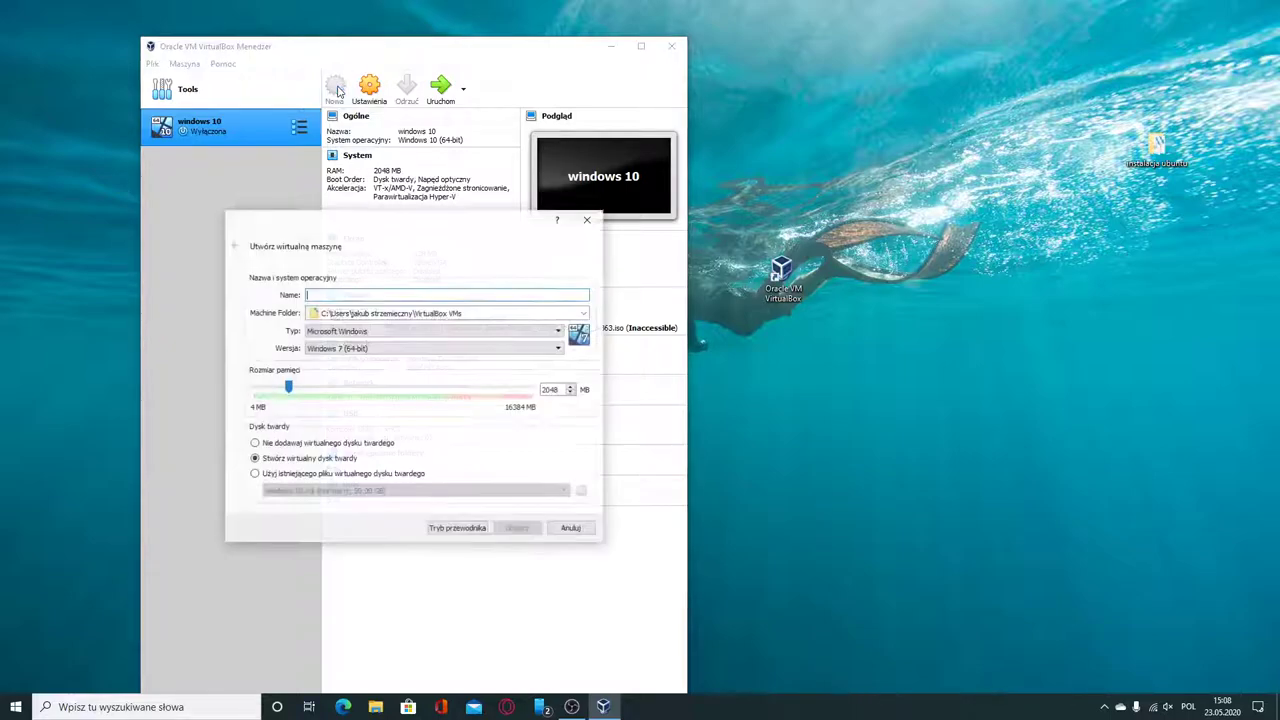
pyautogui.write('ubuntu')
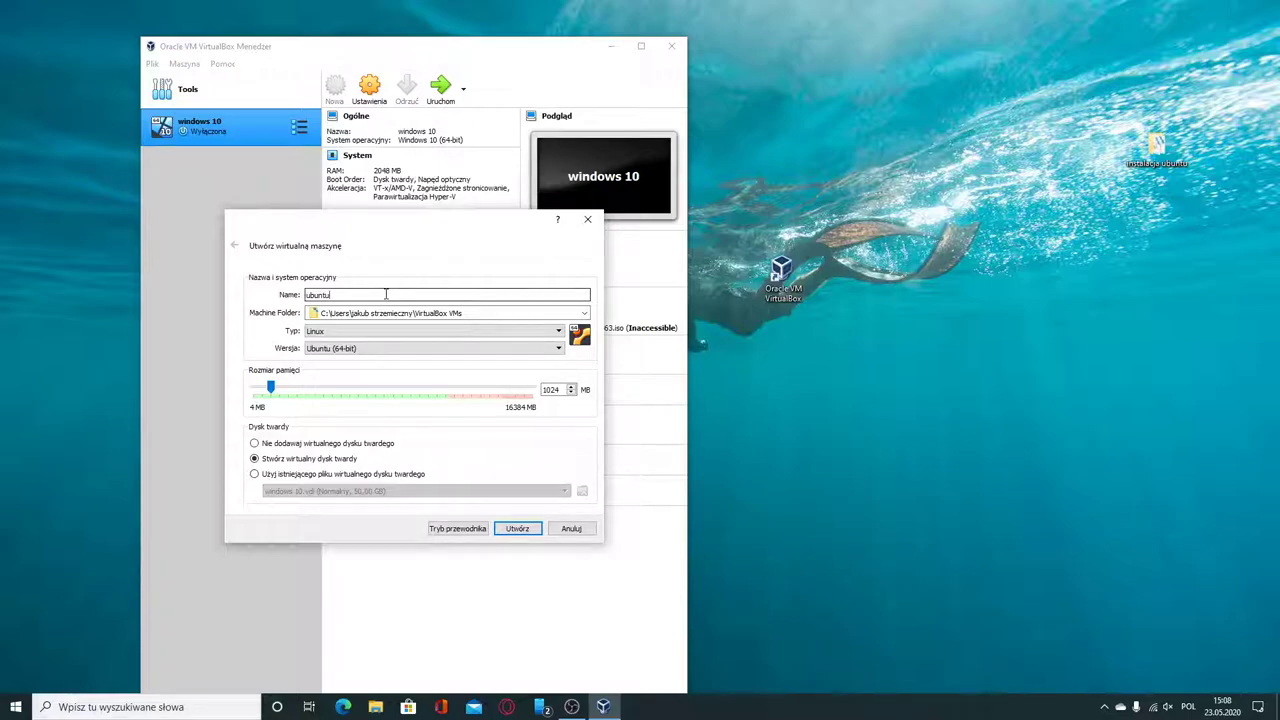
pyautogui.write(' 20.04')
pyautogui.doubleClick(564, 389)
pyautogui.write('4096')
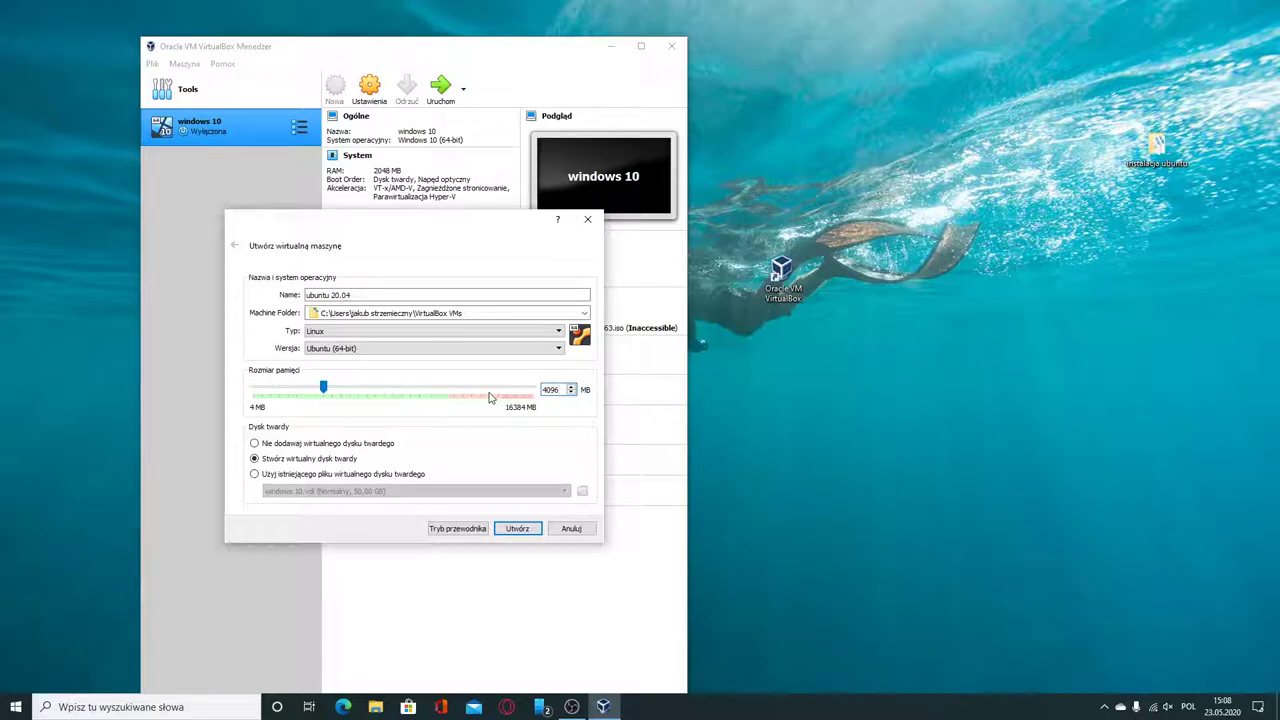
pyautogui.click(527, 525)
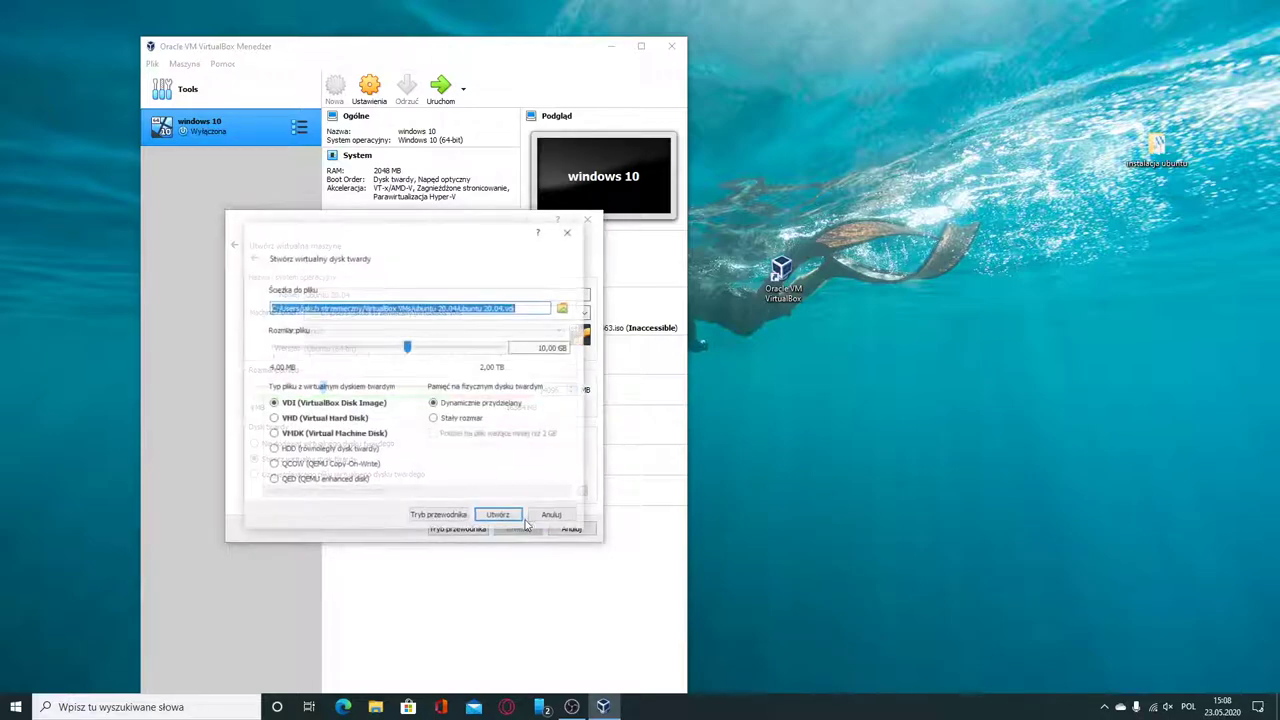
# Back out of the disk step and raise the VM's memory to 8192 MB.
pyautogui.click(569, 231)
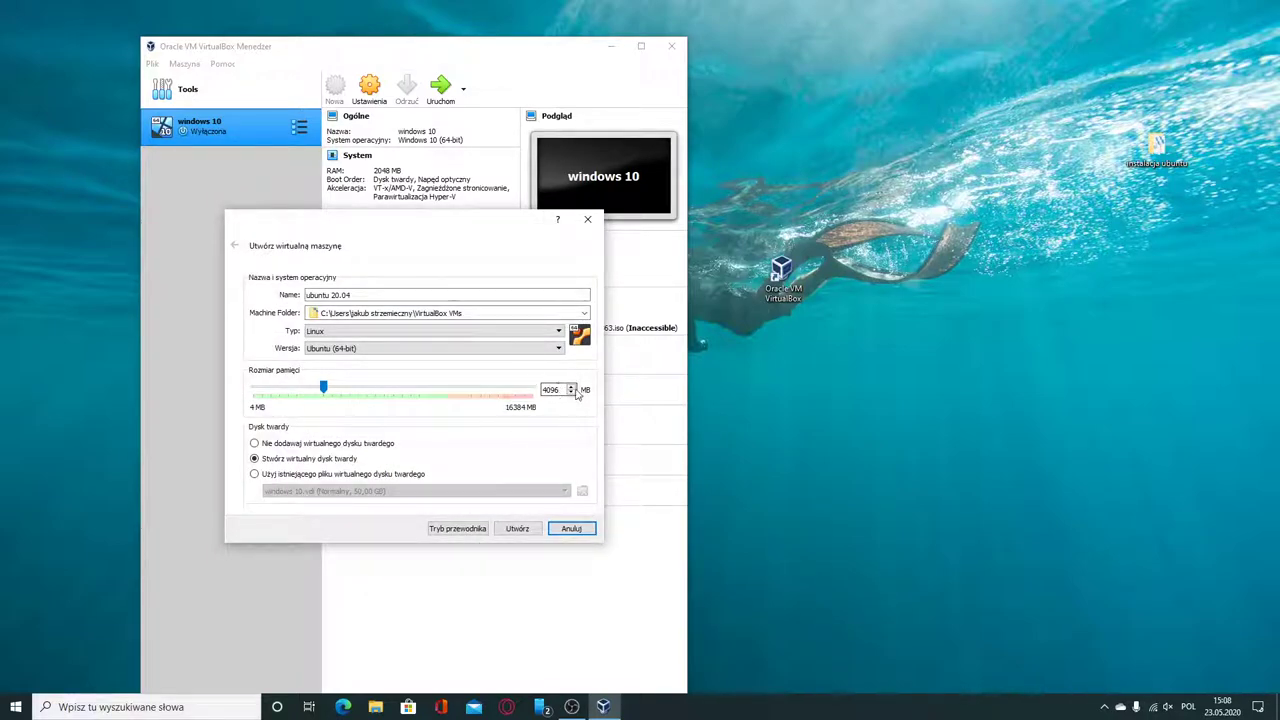
pyautogui.moveTo(325, 388); pyautogui.dragTo(394, 420)
pyautogui.click(517, 528)
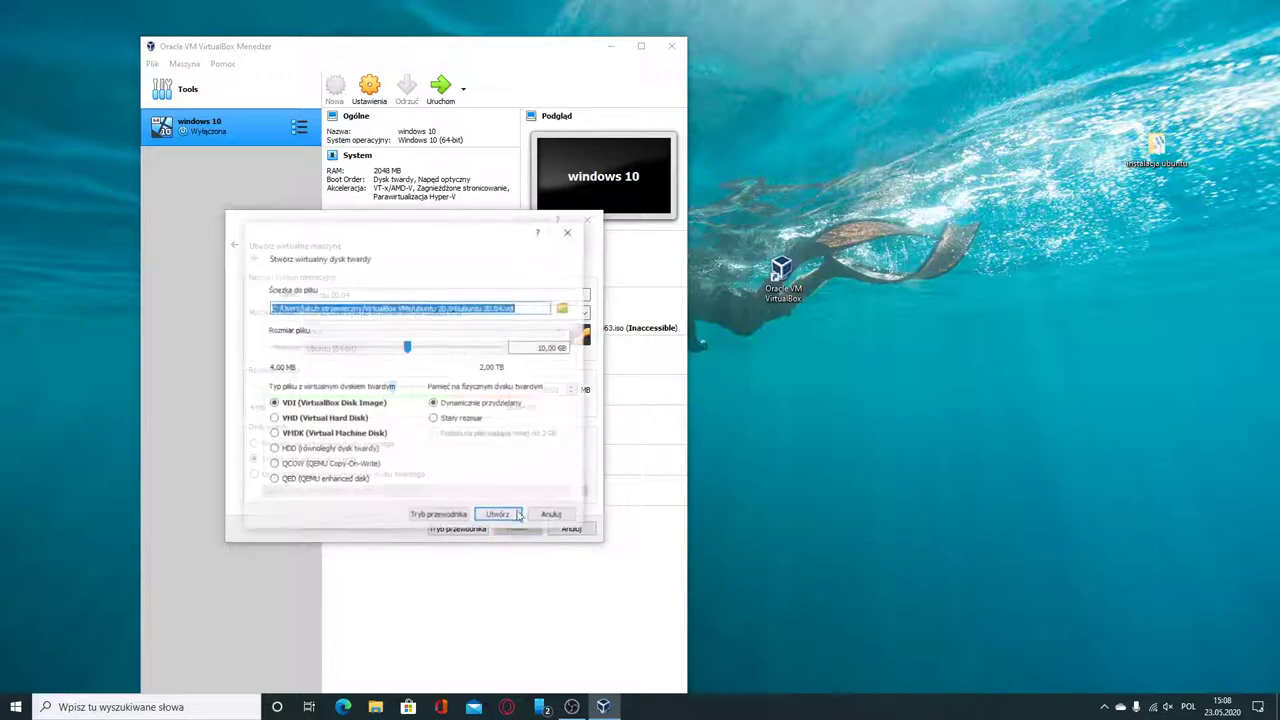
# Create a 50 GB VDI virtual hard disk for the ubuntu 20.04 VM.
pyautogui.doubleClick(540, 347)
pyautogui.write('25')
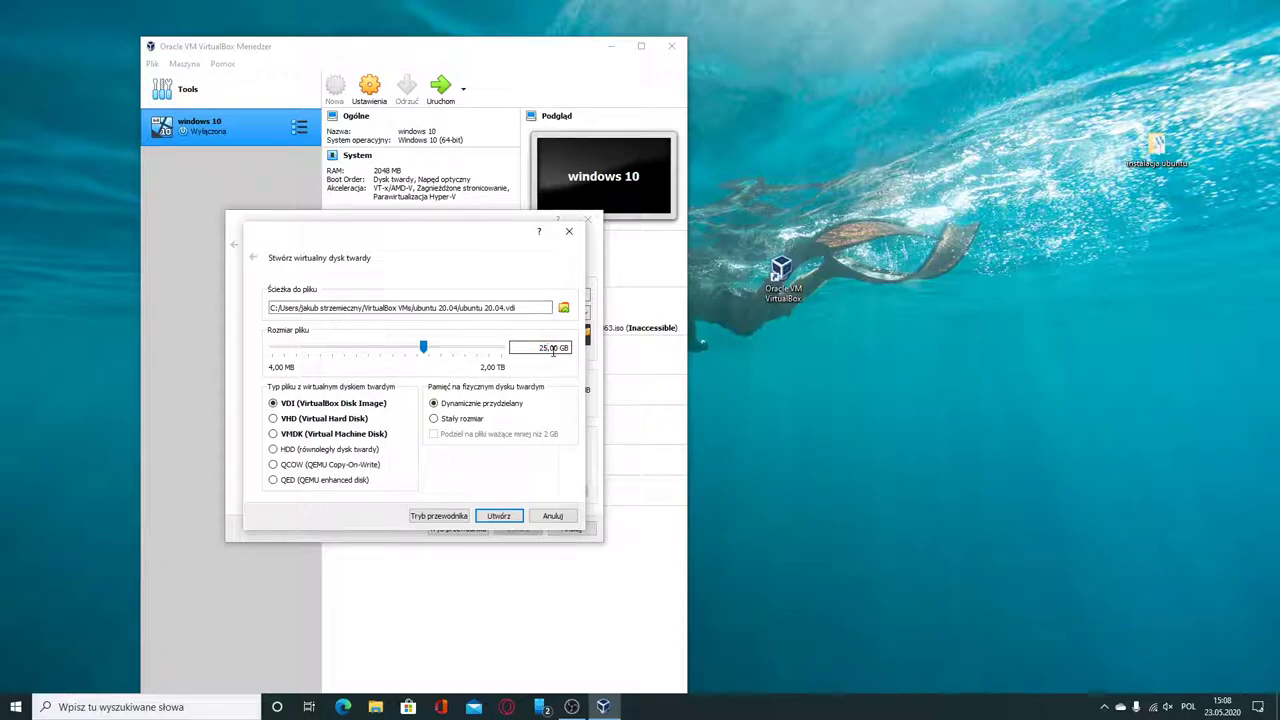
pyautogui.press('BackSpace')
pyautogui.press('BackSpace')
pyautogui.write('50')
pyautogui.click(500, 516)
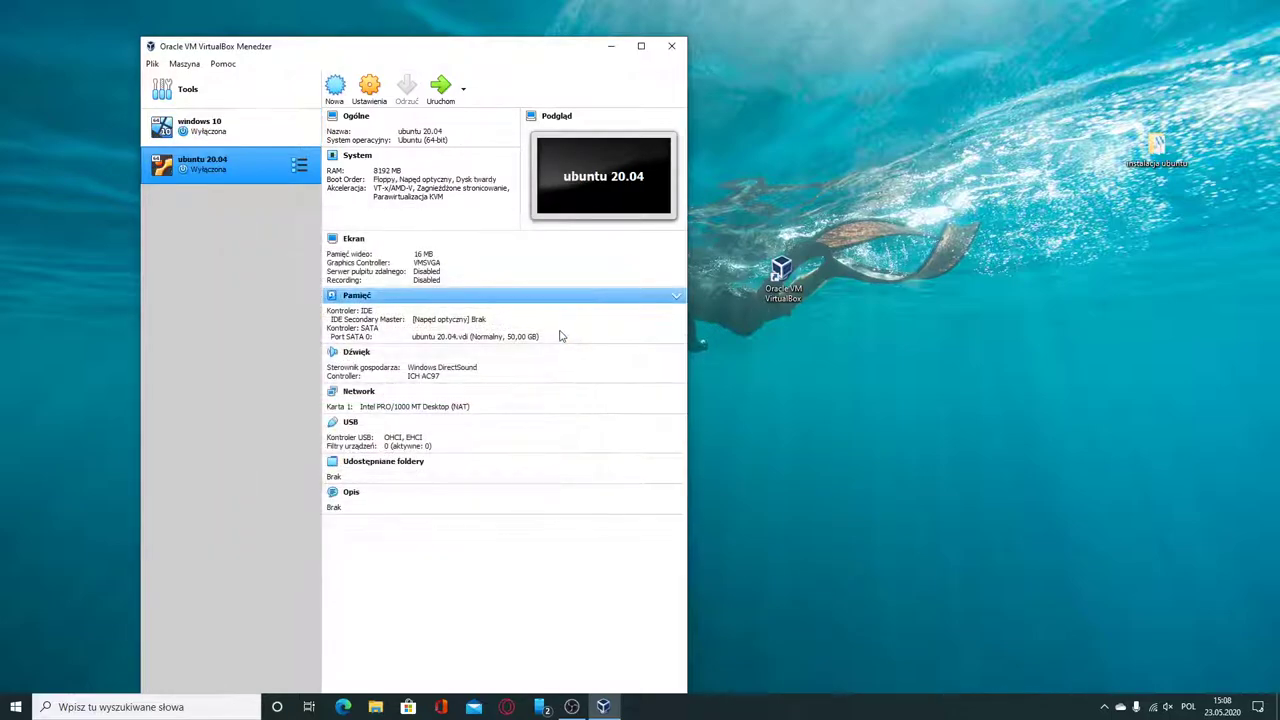
# In the VM's storage settings, insert ubuntu-20.04-desktop-amd64.iso into the optical drive.
pyautogui.click(369, 88)
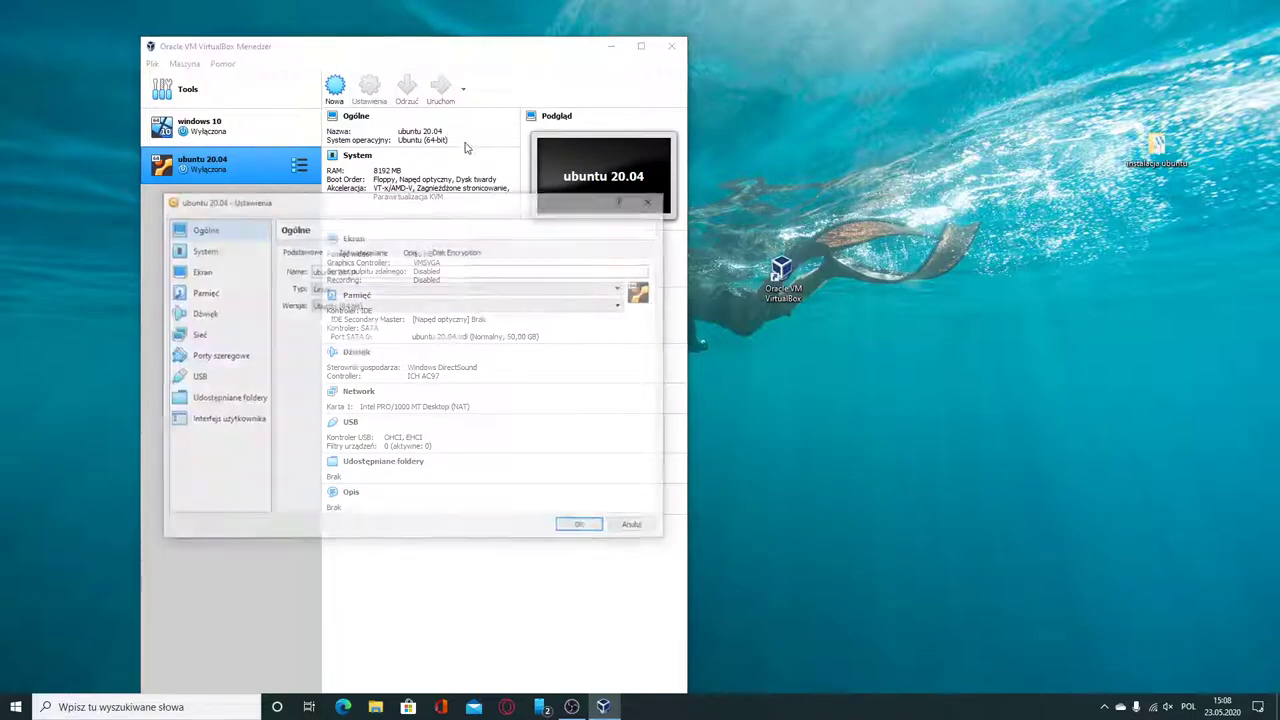
pyautogui.click(240, 277)
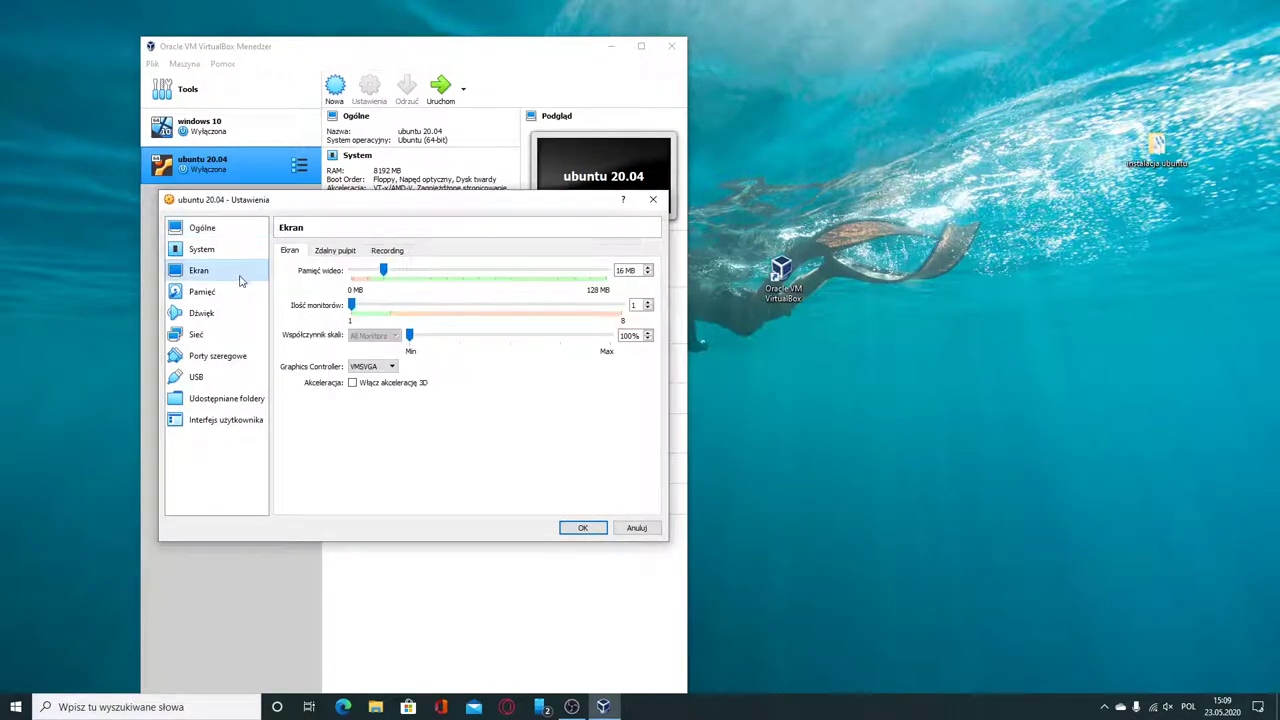
pyautogui.click(228, 295)
pyautogui.click(315, 283)
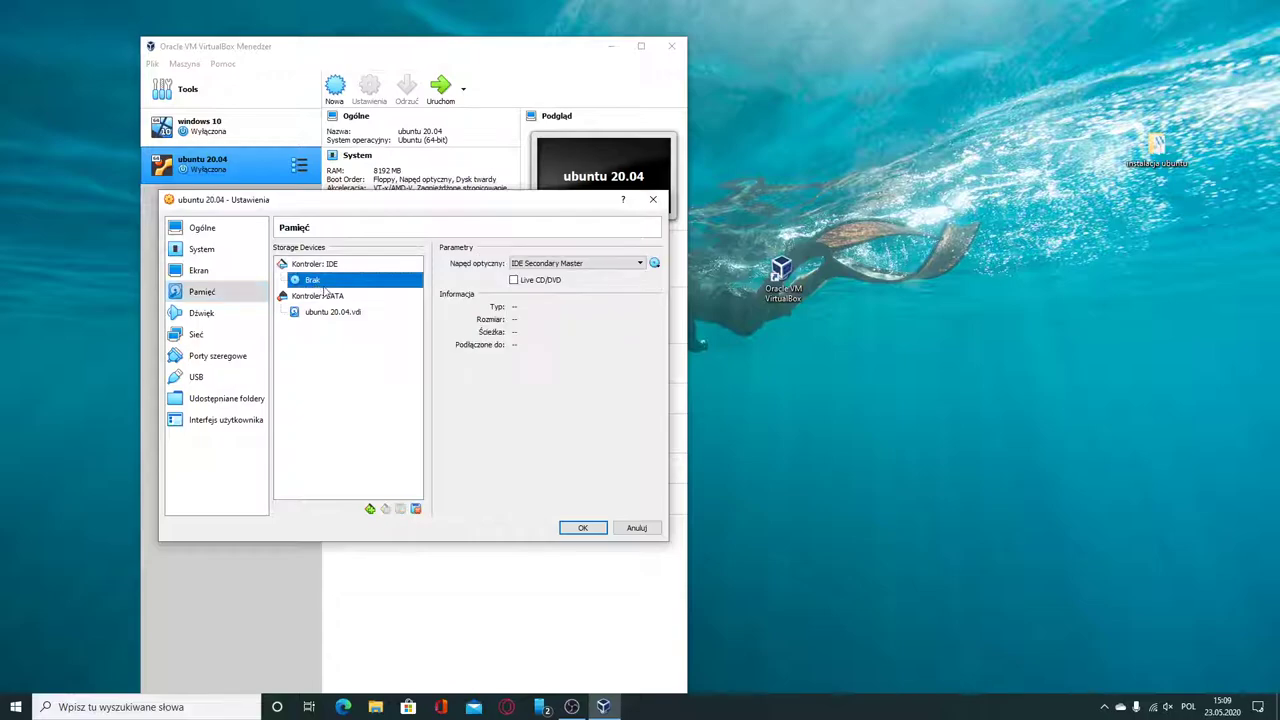
pyautogui.click(640, 263)
pyautogui.click(654, 263)
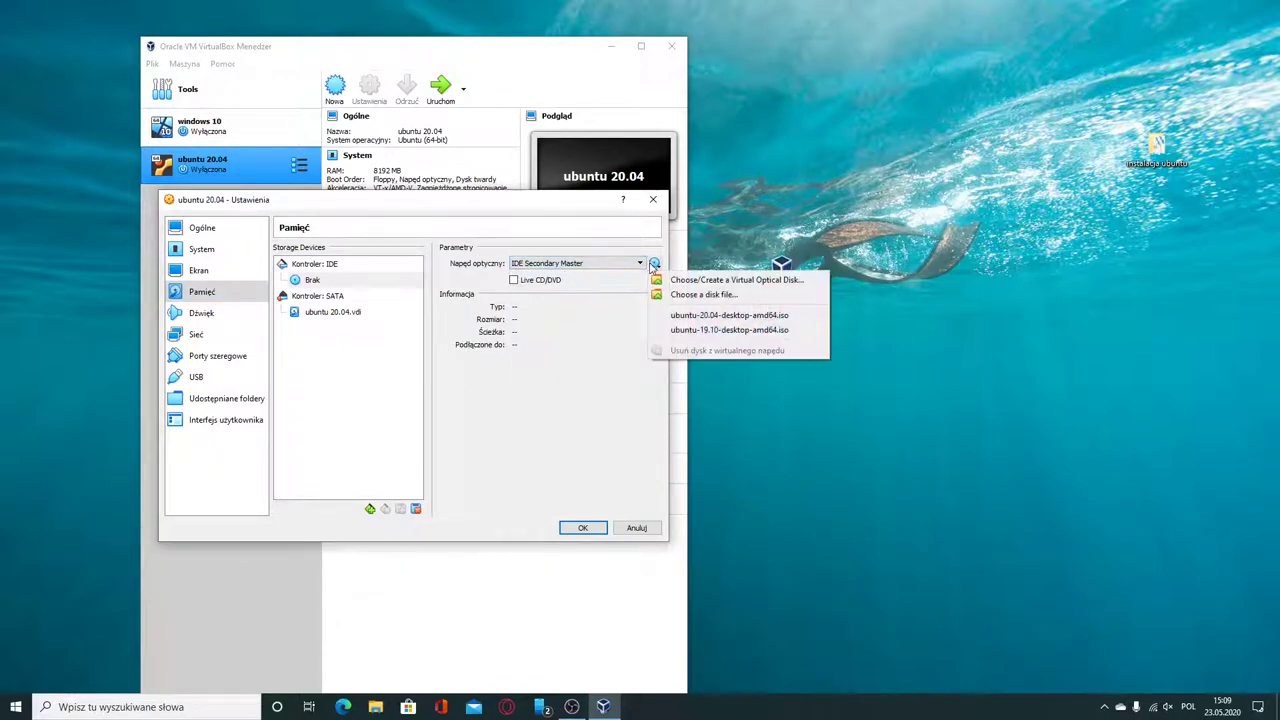
pyautogui.click(700, 315)
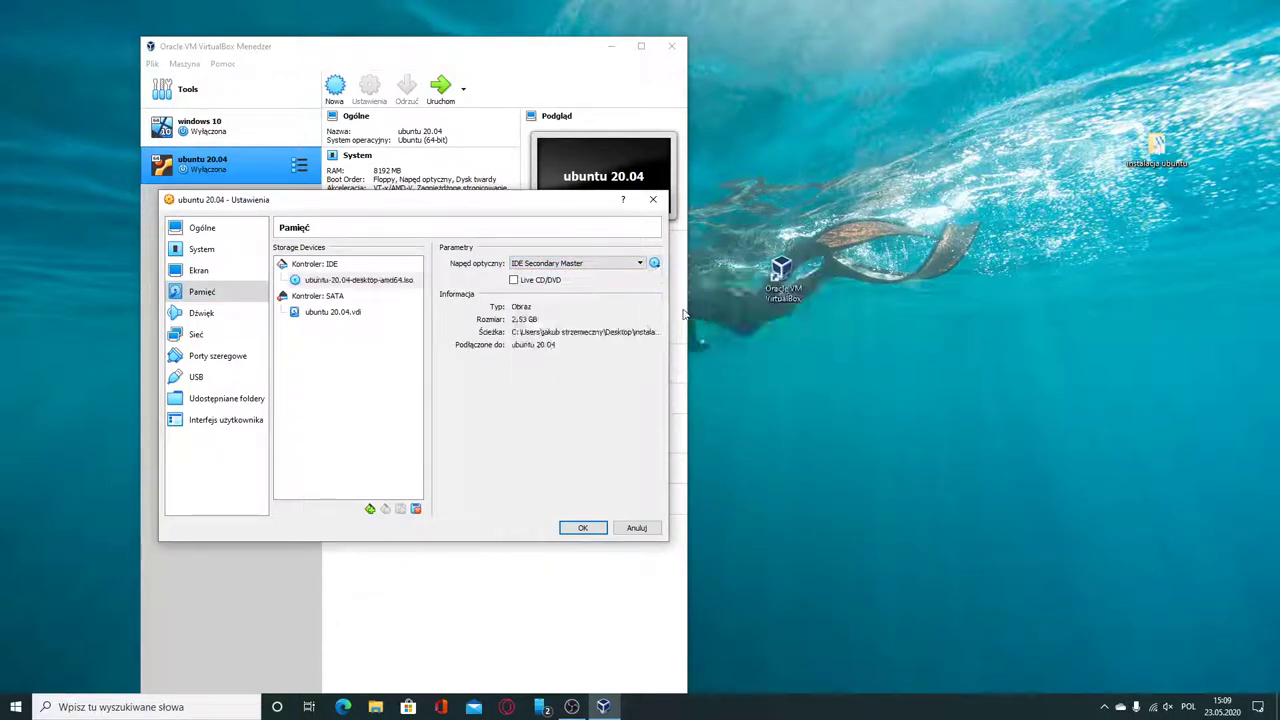
# Disable Floppy boot, put the hard disk first in boot order, and save the settings.
pyautogui.click(229, 273)
pyautogui.click(216, 250)
pyautogui.click(374, 305)
pyautogui.click(465, 318)
pyautogui.click(465, 318)
pyautogui.click(418, 318)
pyautogui.click(465, 305)
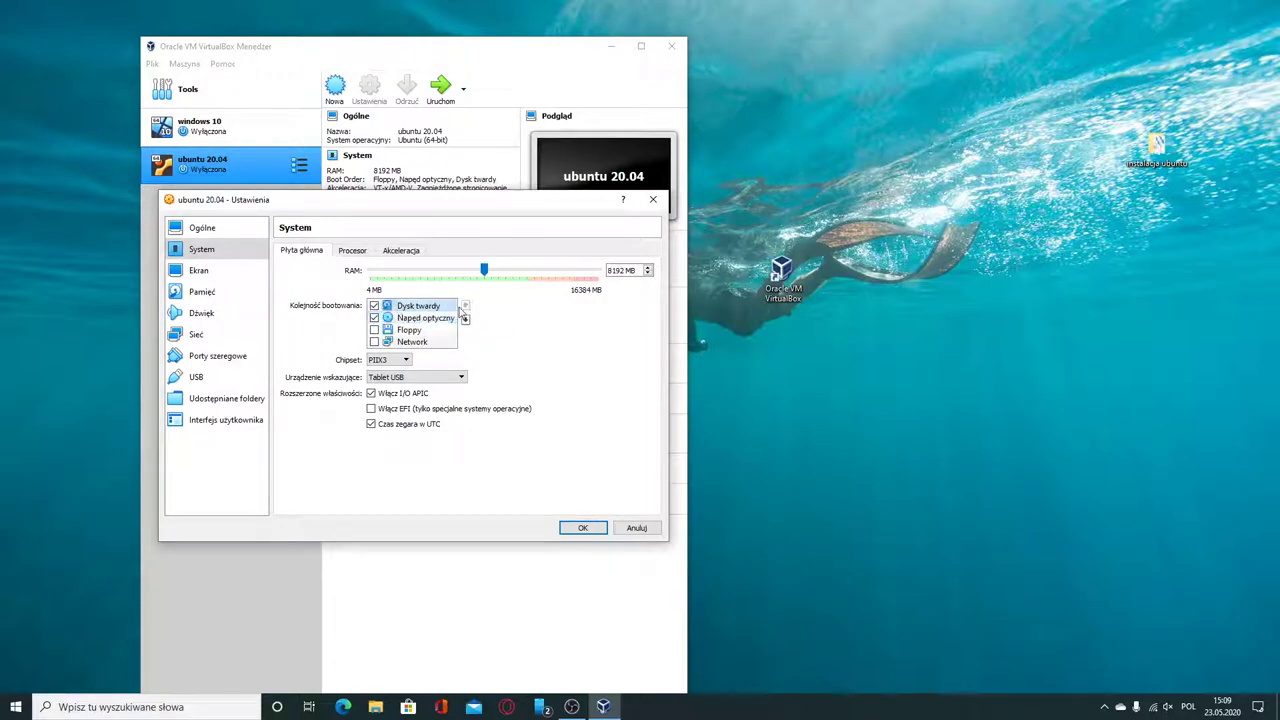
pyautogui.click(594, 528)
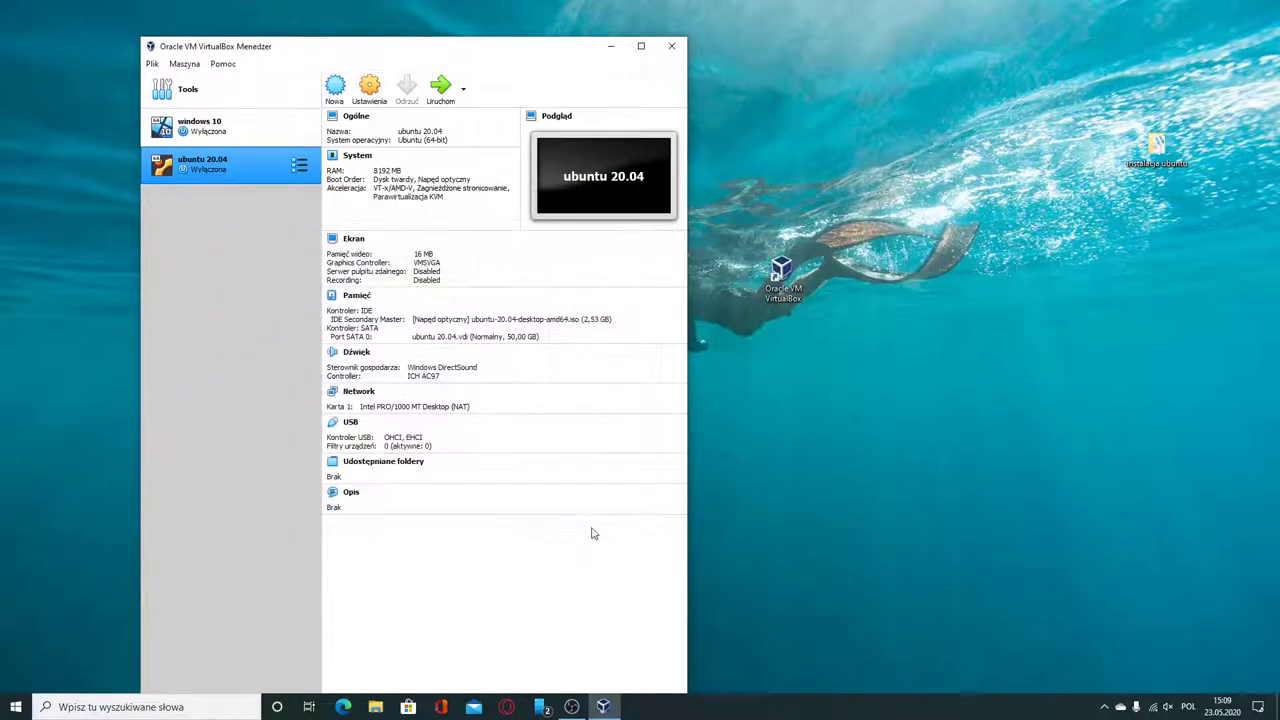
# Start the ubuntu 20.04 VM, choosing ubuntu-20.04-desktop-amd64.iso as the startup disk.
pyautogui.click(444, 91)
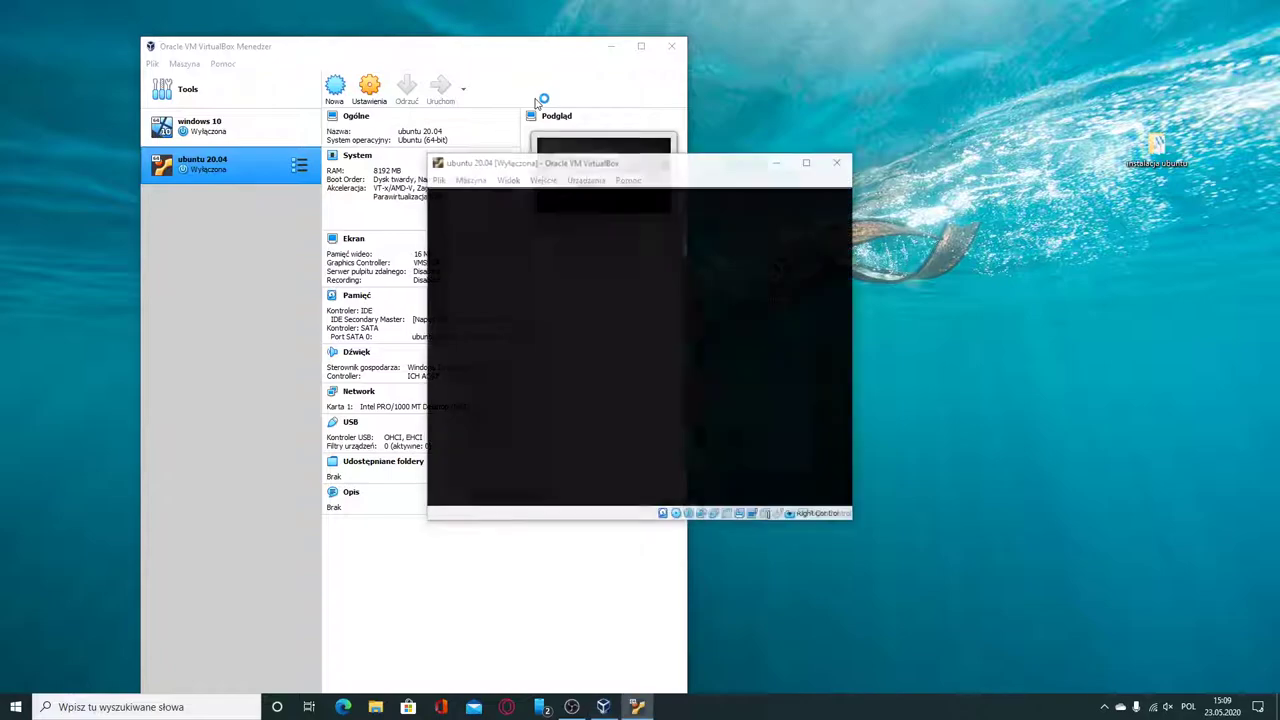
pyautogui.click(711, 410)
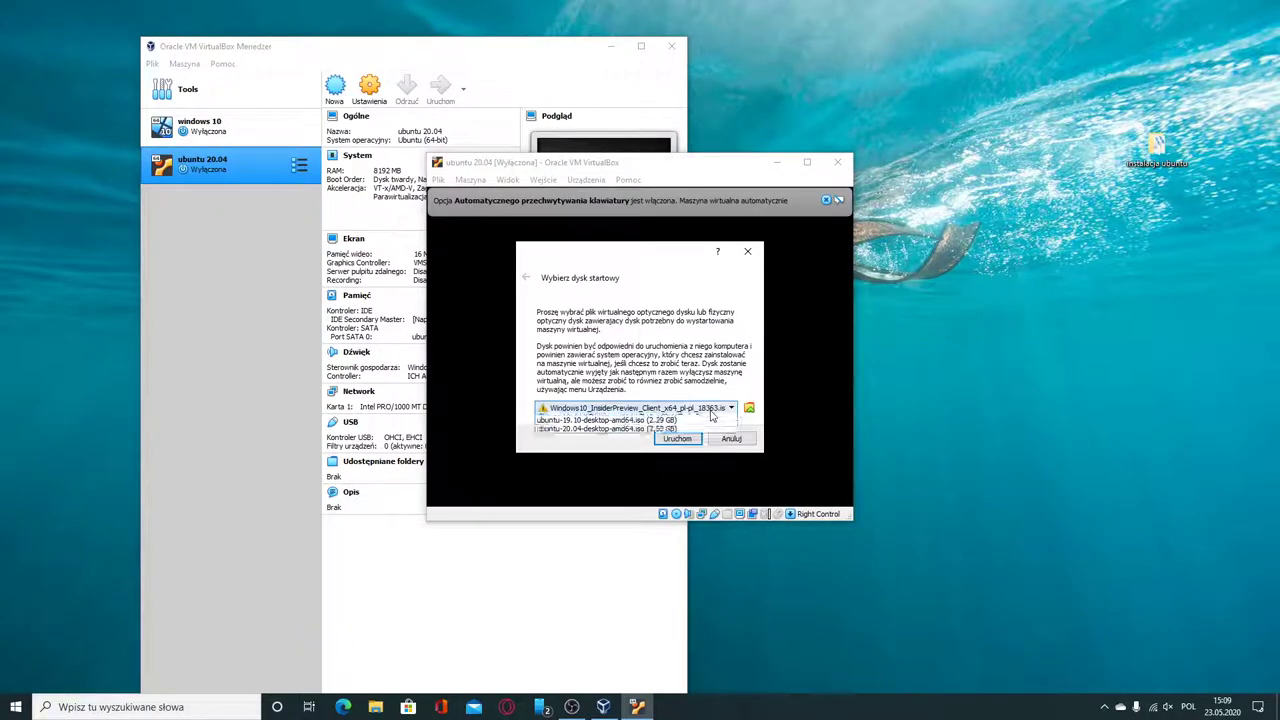
pyautogui.click(674, 429)
pyautogui.click(694, 442)
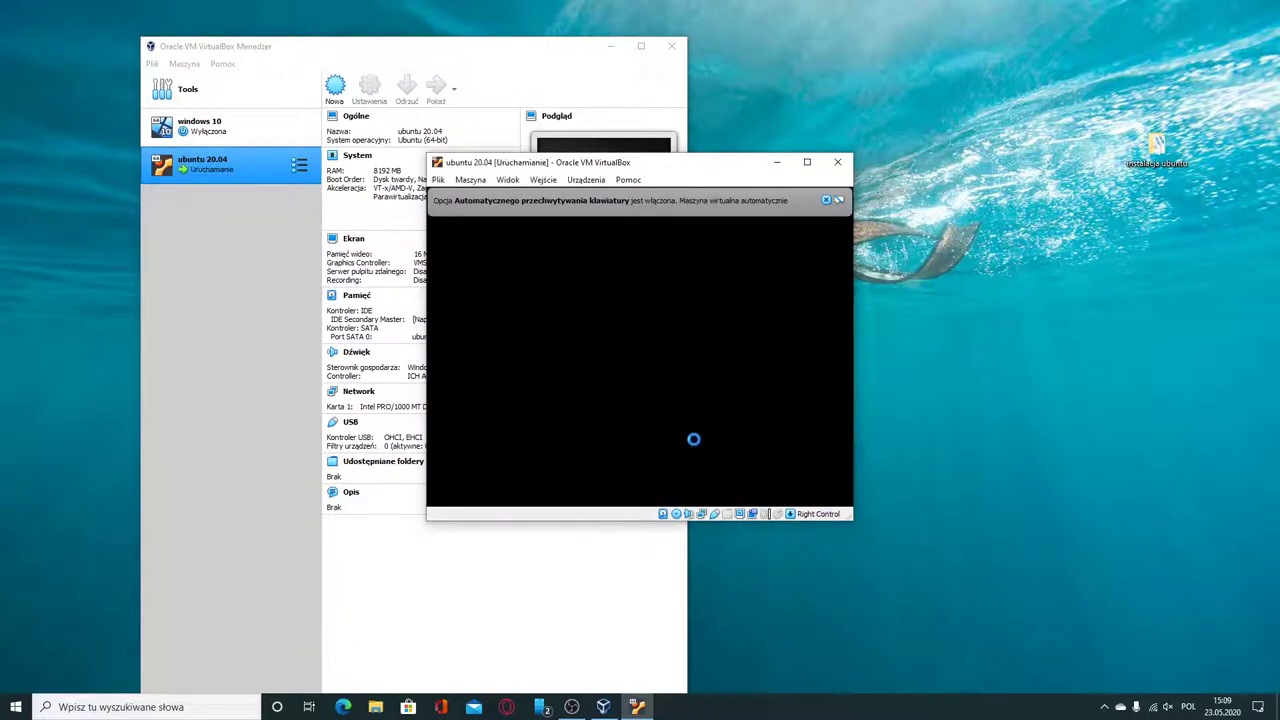
# Dismiss the keyboard-capture notification and minimize the VirtualBox Manager window.
pyautogui.click(825, 200)
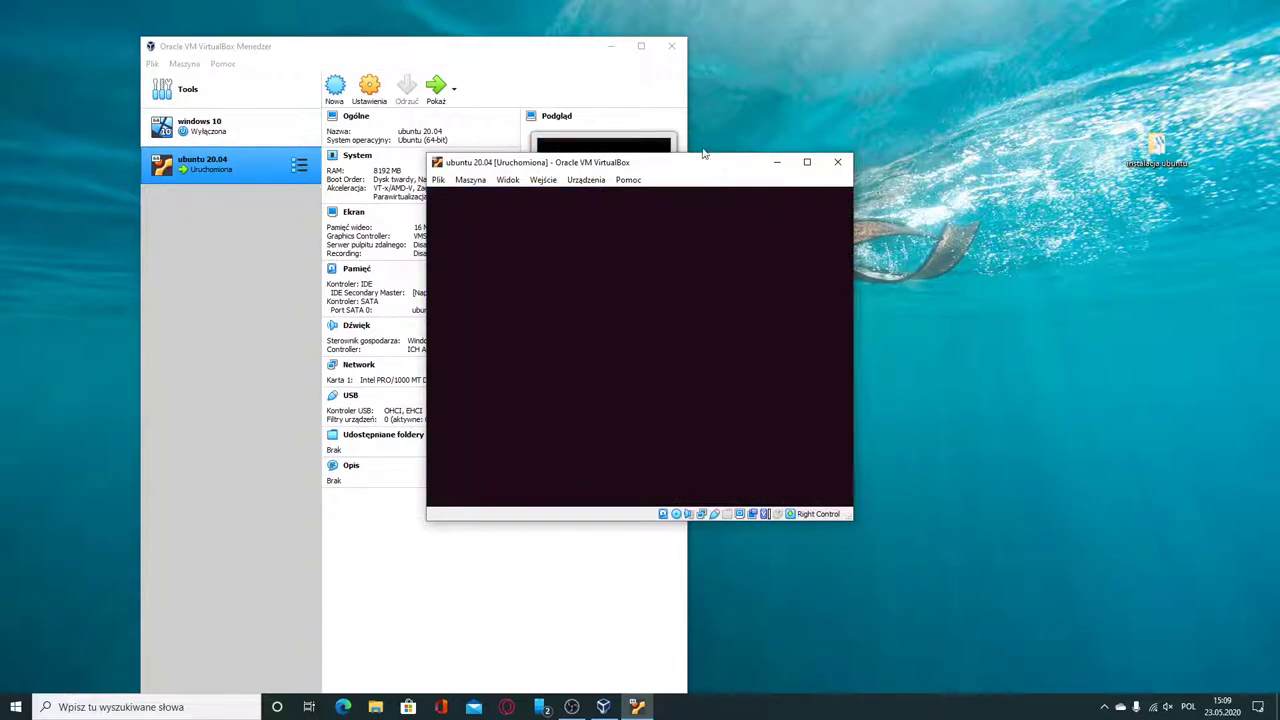
pyautogui.click(611, 47)
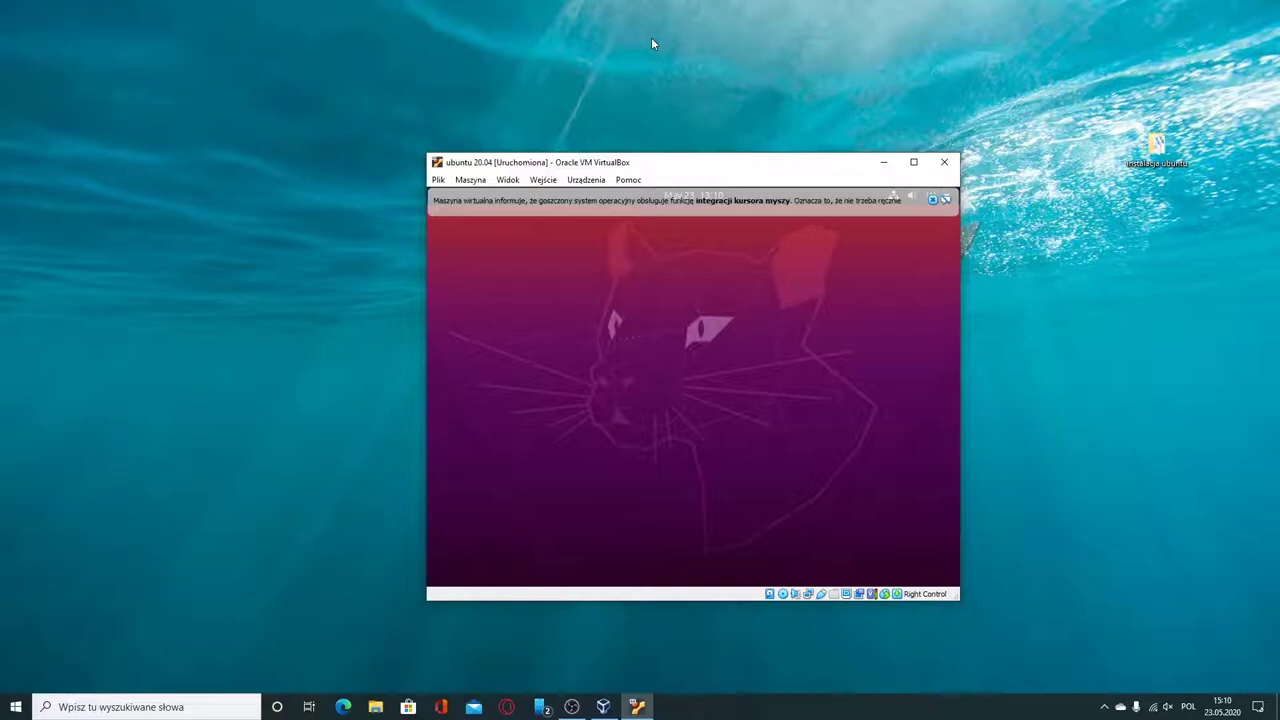
# Dismiss the mouse-integration bar, select Polski as installer language, and choose Zainstaluj Ubuntu.
pyautogui.click(932, 200)
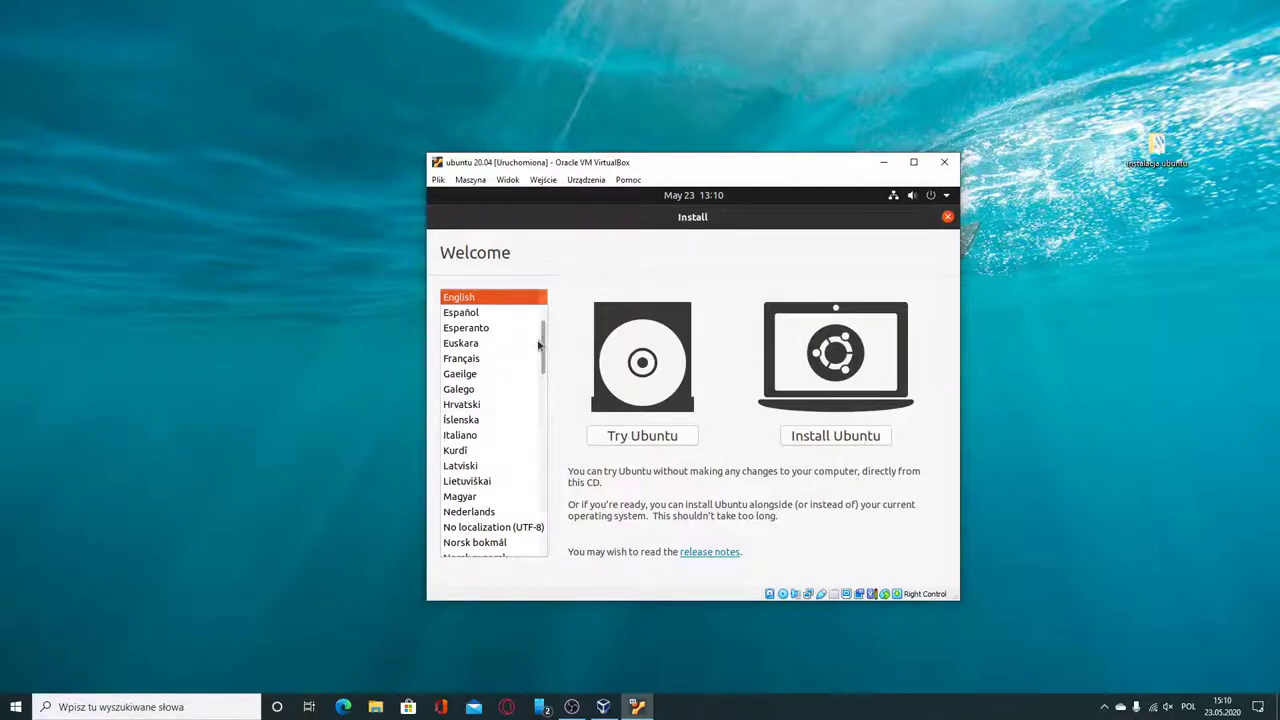
pyautogui.scroll(-3, 543, 349)
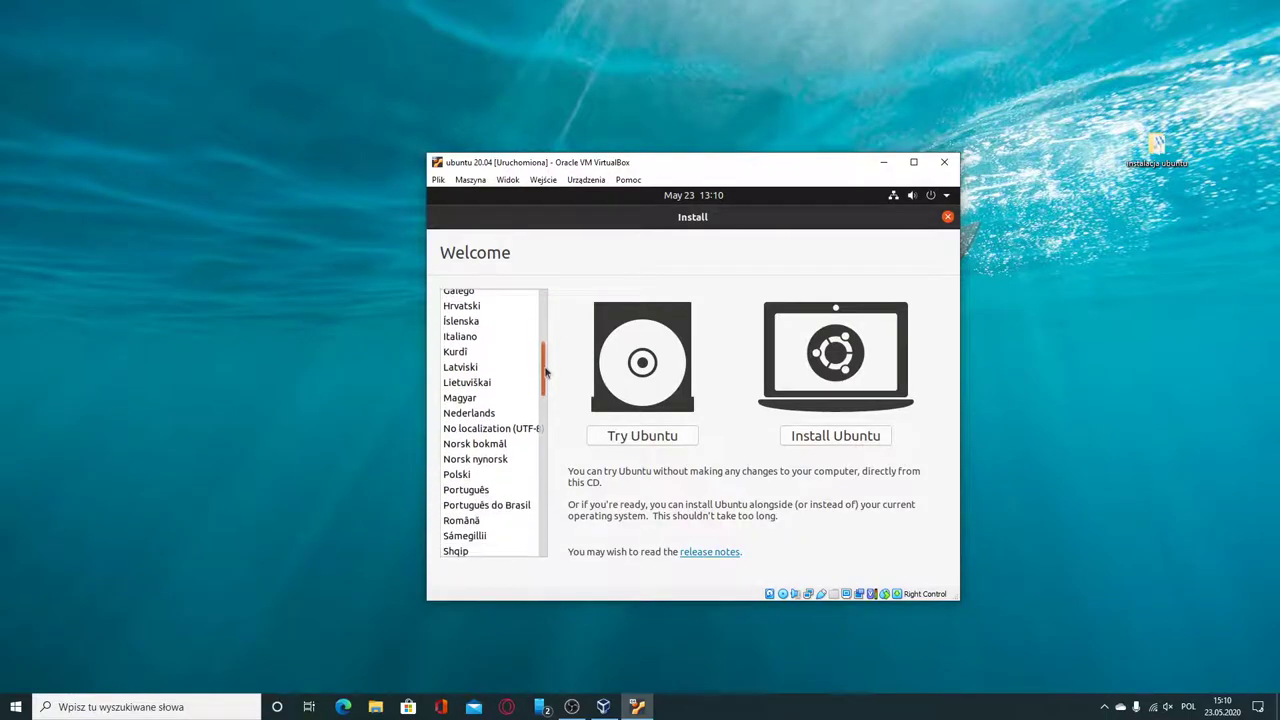
pyautogui.click(475, 477)
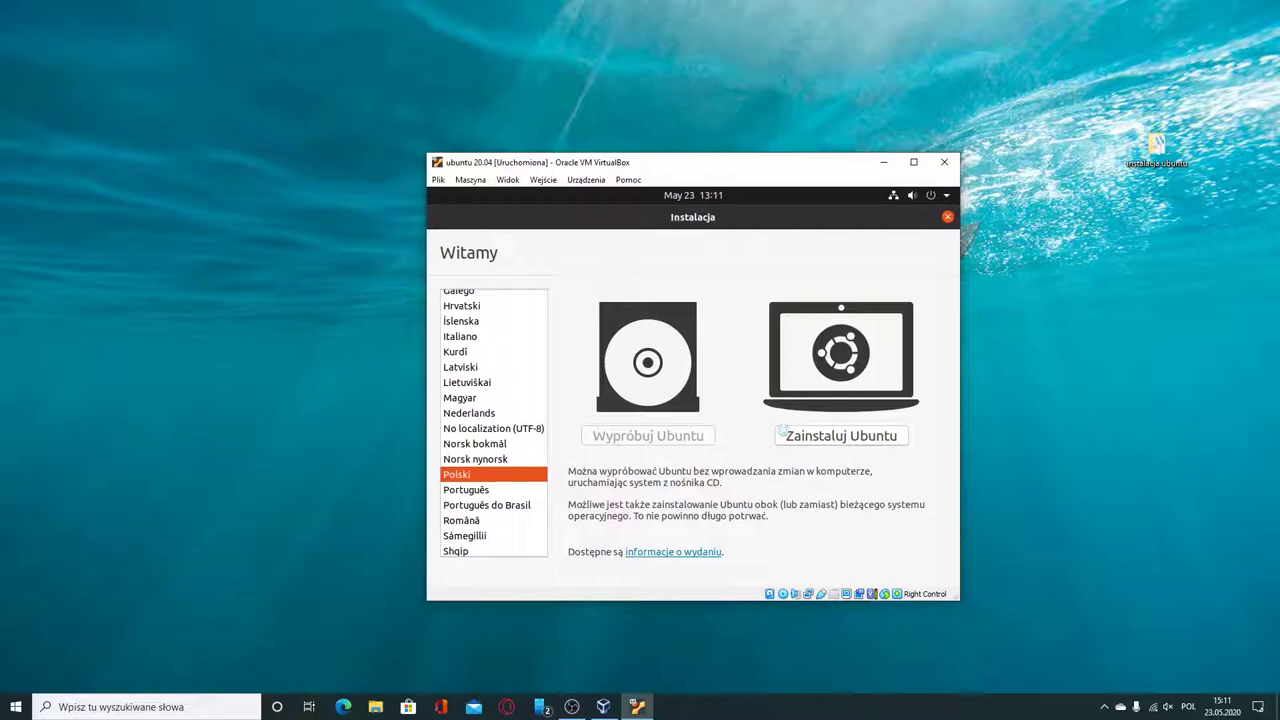
pyautogui.click(782, 432)
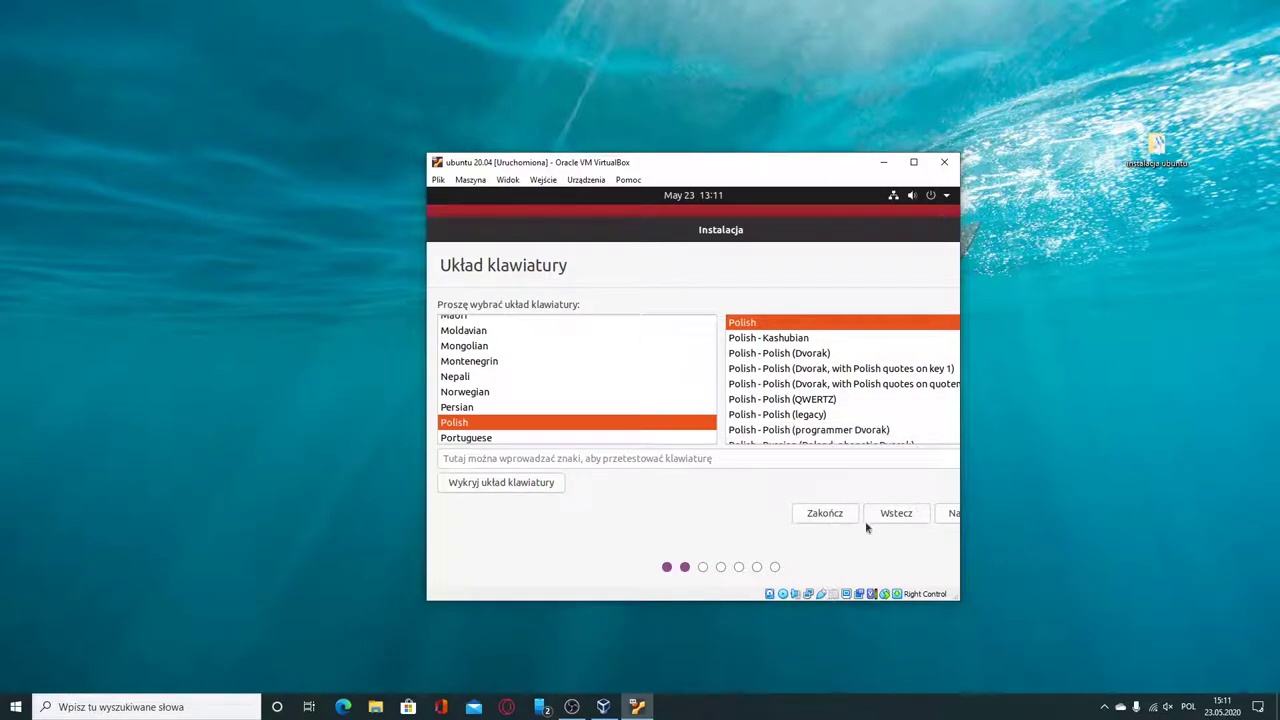
# Accept the Polish keyboard layout and normal installation with update downloads.
pyautogui.click(955, 514)
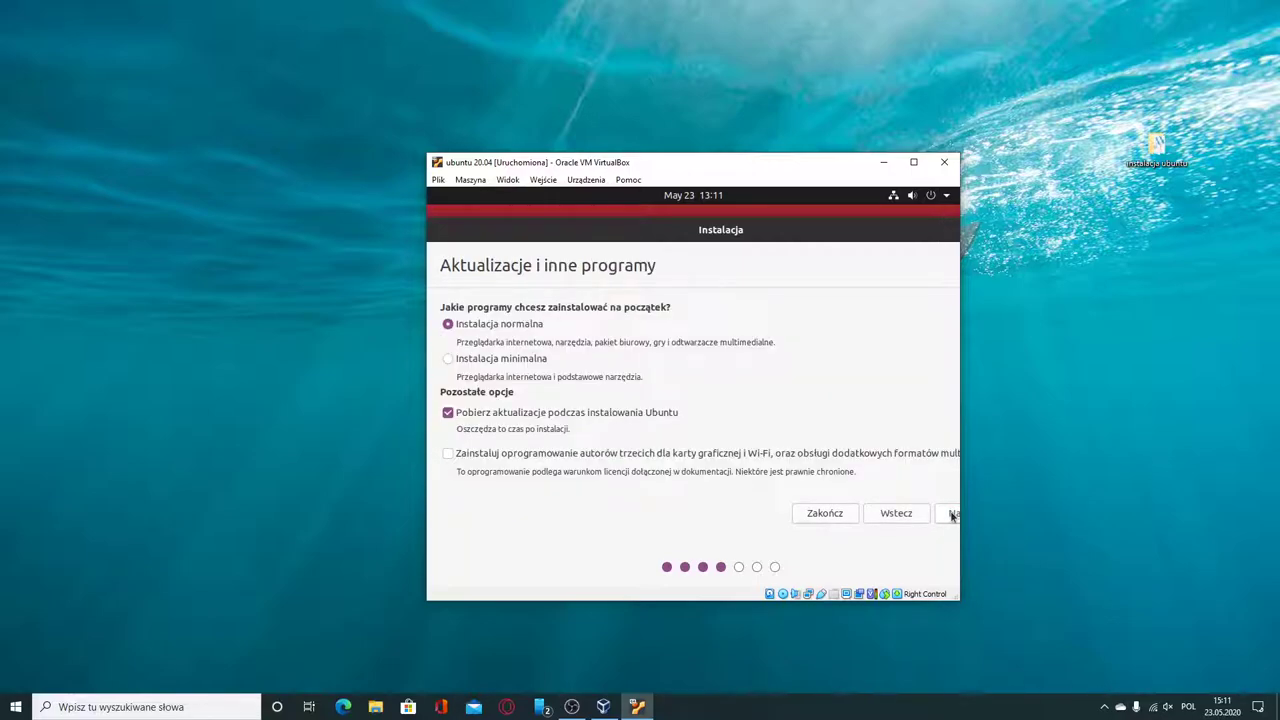
pyautogui.click(953, 514)
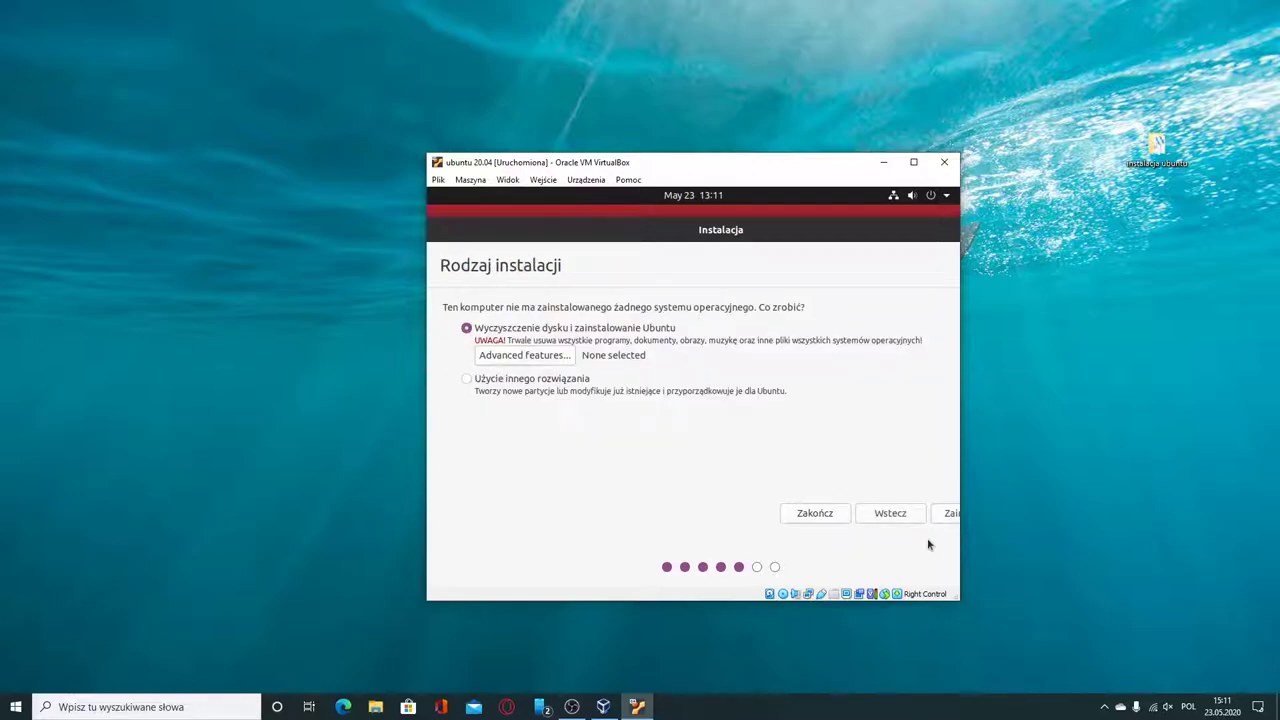
# Confirm erasing the disk and writing partition changes, then keep Warsaw as the location.
pyautogui.click(949, 513)
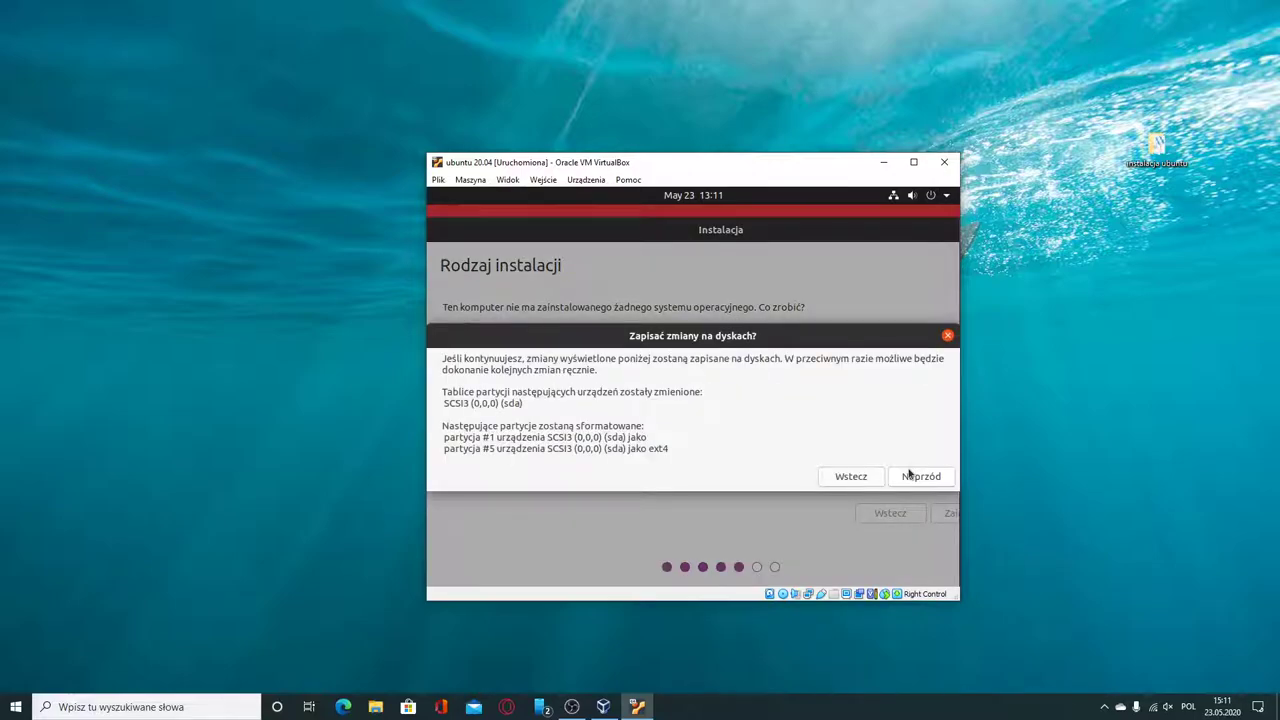
pyautogui.click(909, 476)
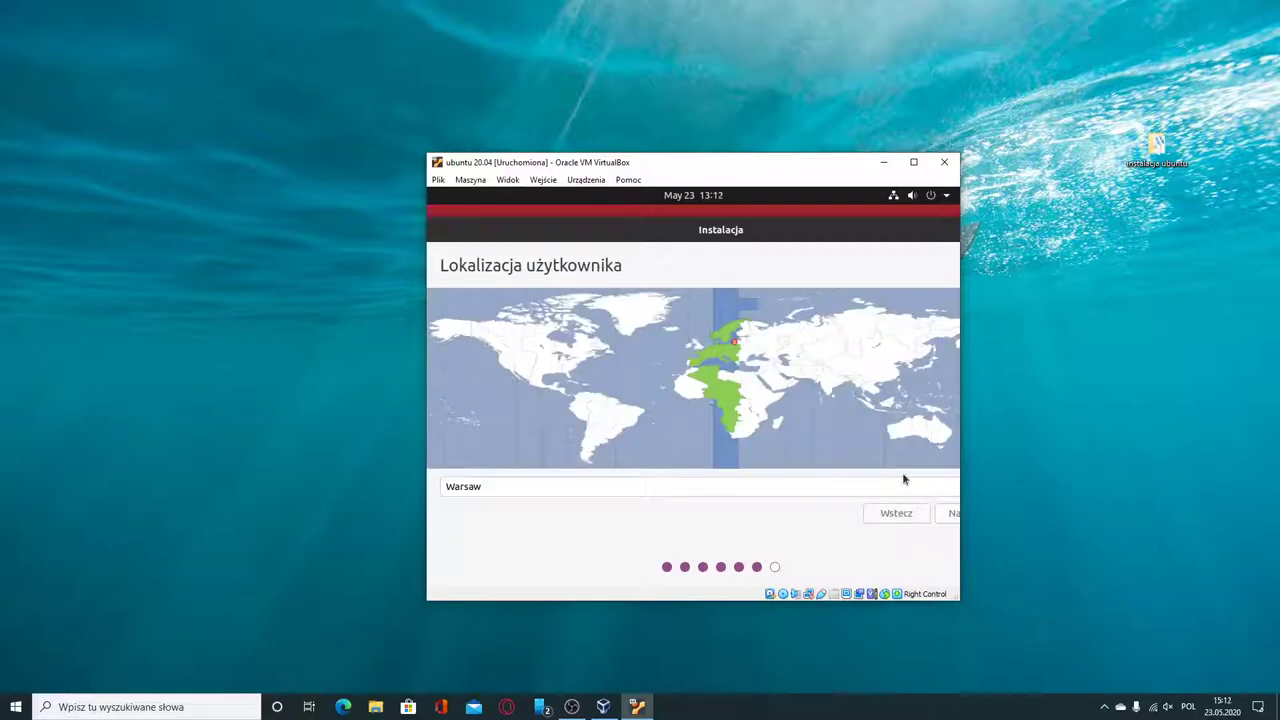
pyautogui.click(953, 515)
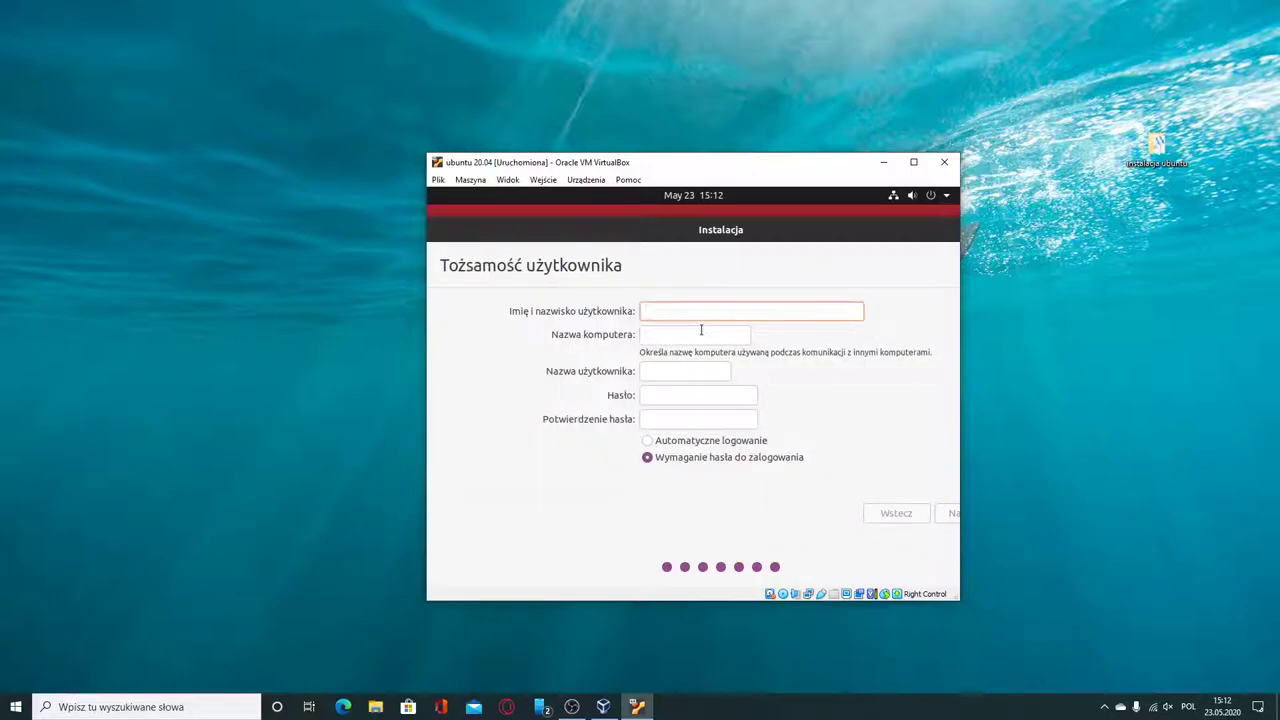
# Enter the user's name, letting the computer name and username auto-fill.
pyautogui.write('testy')
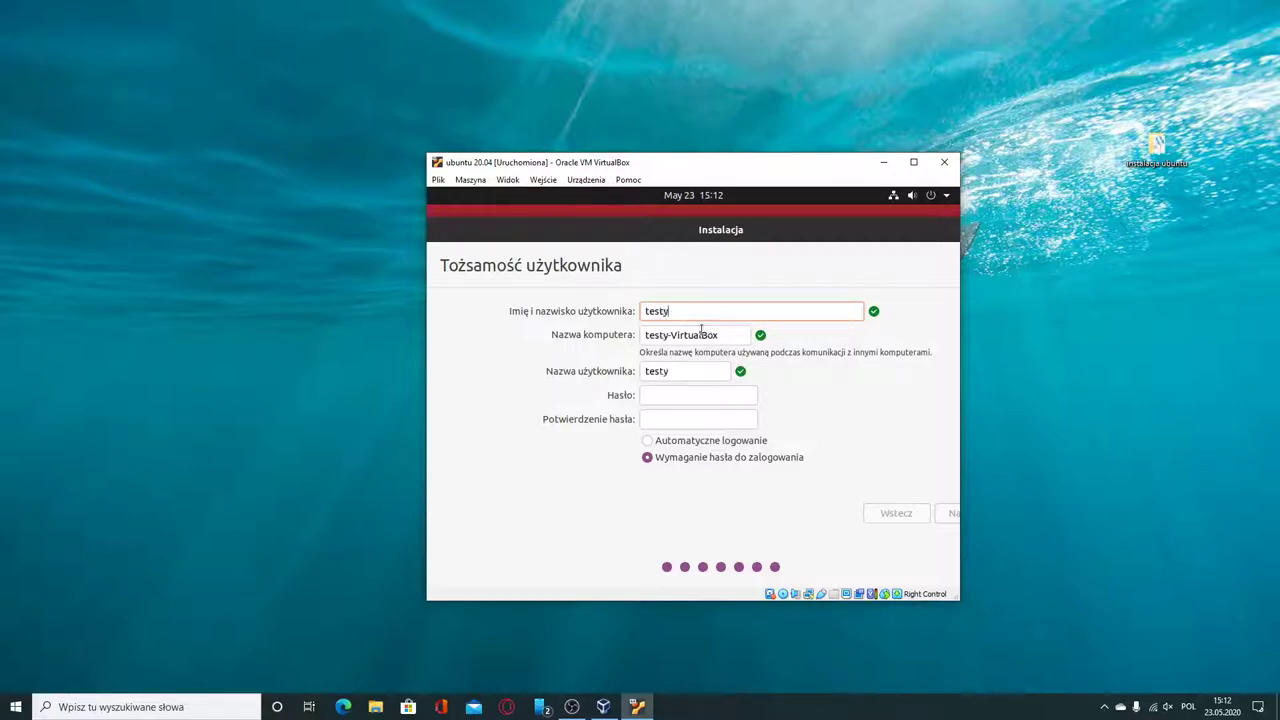
pyautogui.press('BackSpace')
# Enter and confirm the account password, enable automatic login, and start the installation.
pyautogui.click(677, 393)
pyautogui.press('Tab')
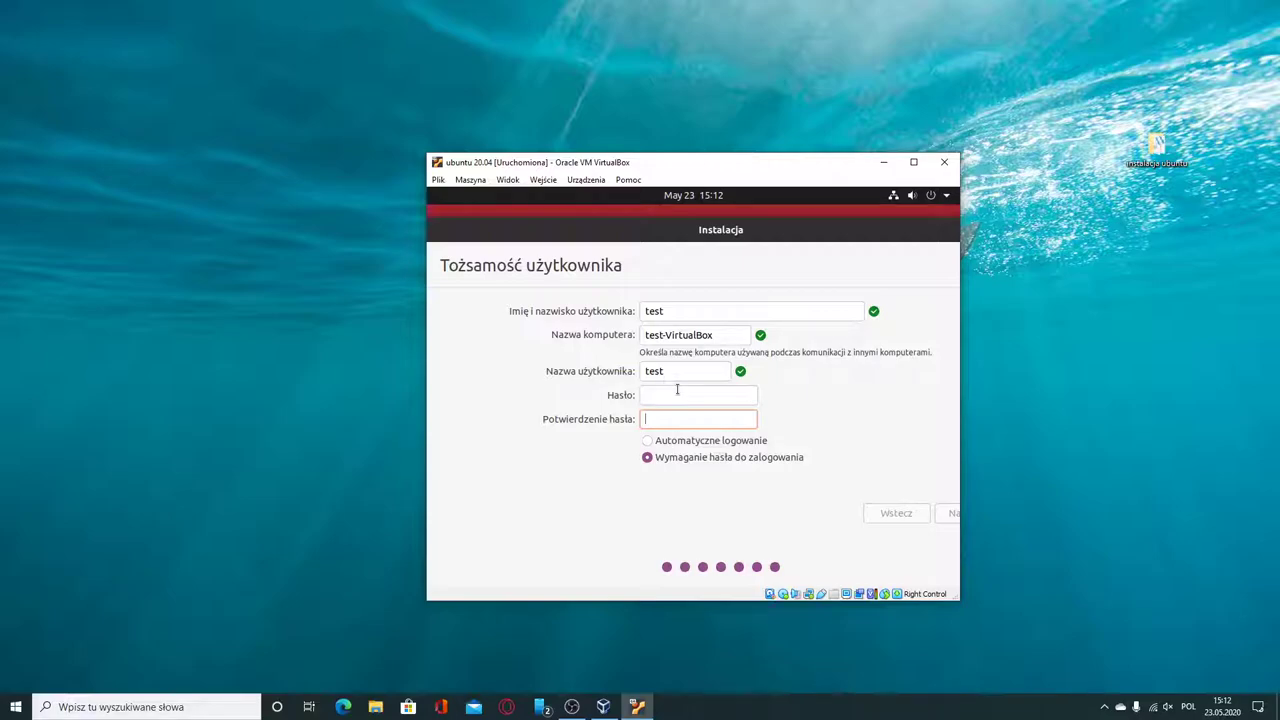
pyautogui.click(677, 393)
pyautogui.write('test')
pyautogui.press('Tab')
pyautogui.write('test')
pyautogui.click(740, 441)
pyautogui.click(950, 513)
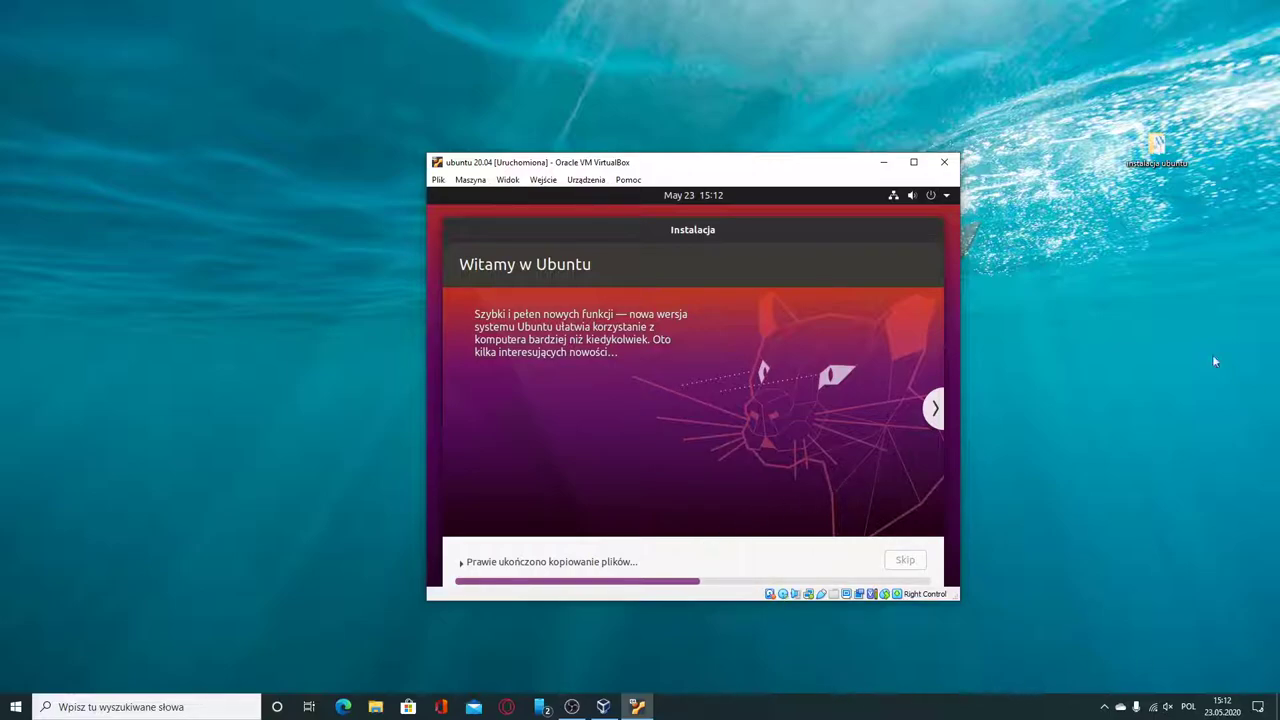
# Maximize the VM window and wait until the 'Instalacja zakończona' restart prompt appears.
pyautogui.click(913, 161)
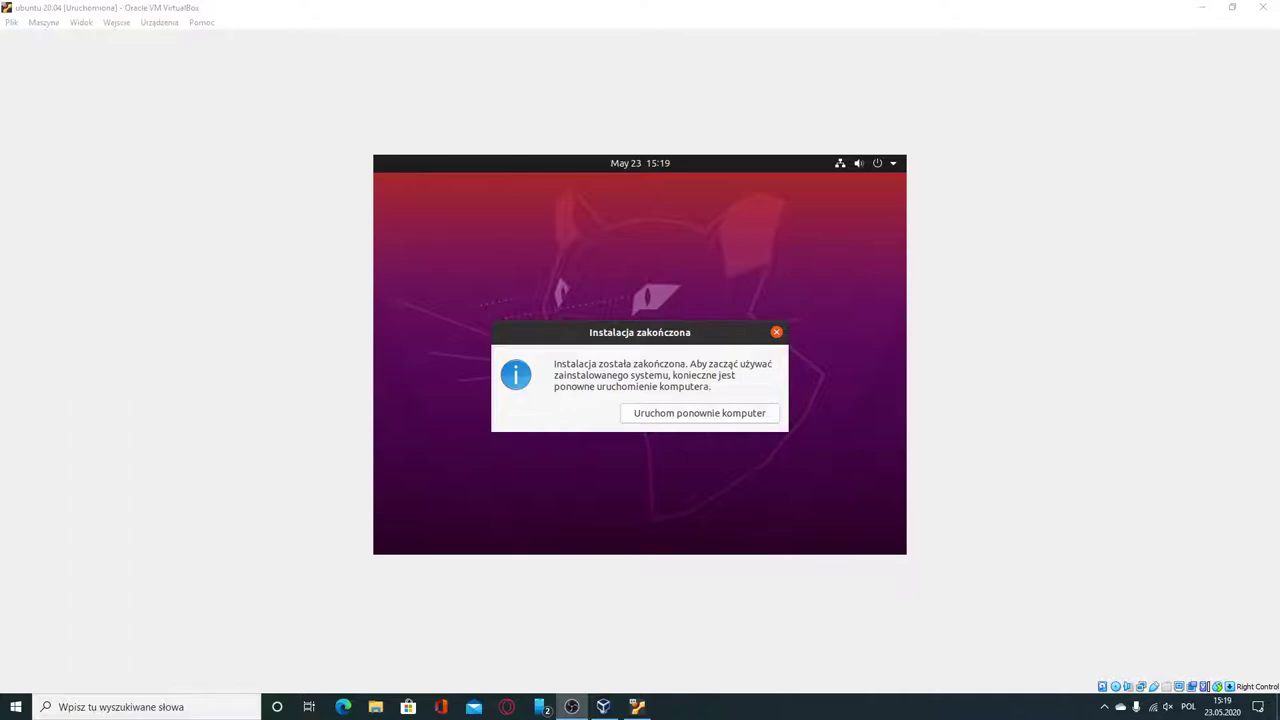
# Choose 'Uruchom ponownie komputer' to reboot the newly installed Ubuntu guest.
pyautogui.click(696, 416)
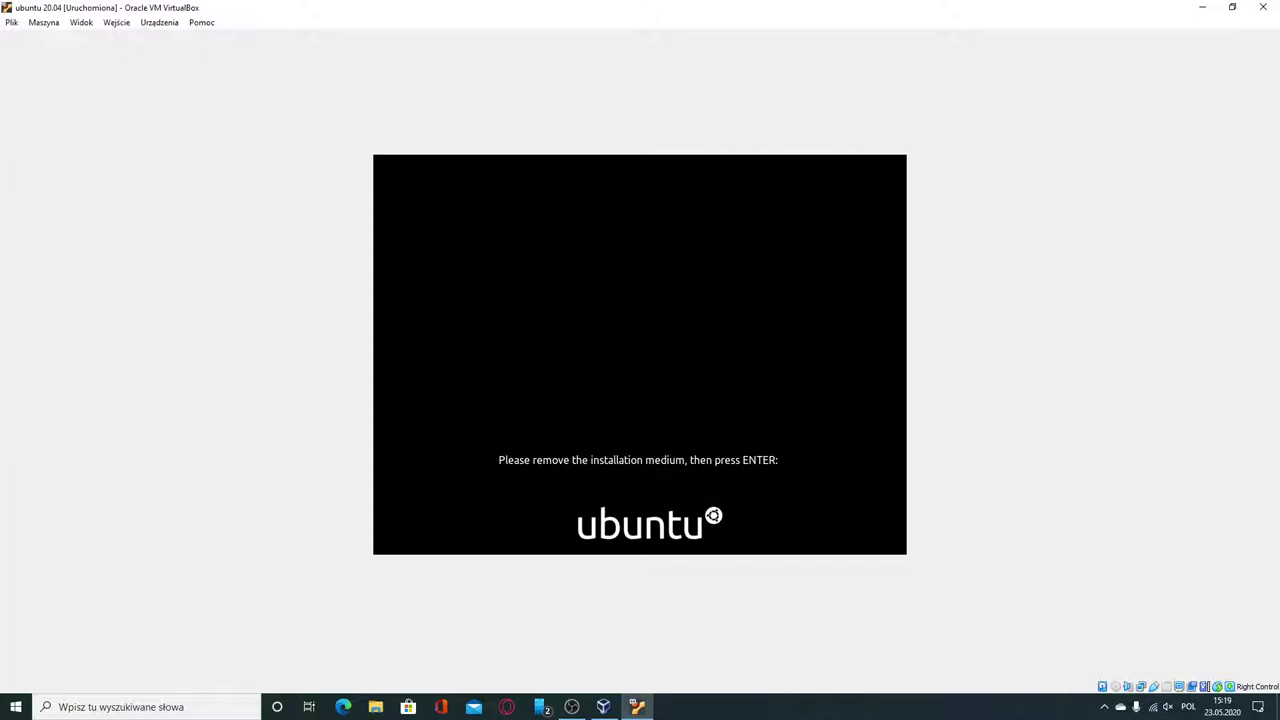
# Confirm the installation medium is removed and let Ubuntu boot to the Konta online welcome page.
pyautogui.press('Return')
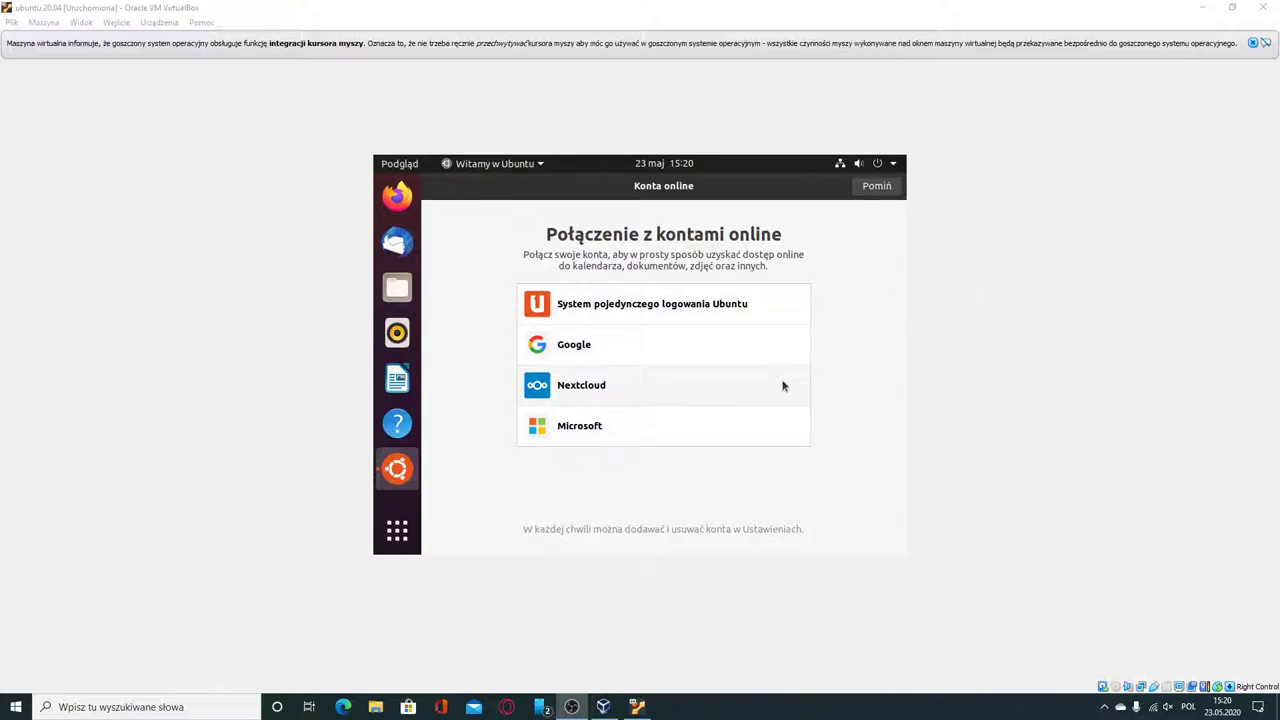
# Skip online accounts, accept defaults for Livepatch, error reports and privacy, and finish the welcome wizard.
pyautogui.click(868, 192)
pyautogui.click(867, 193)
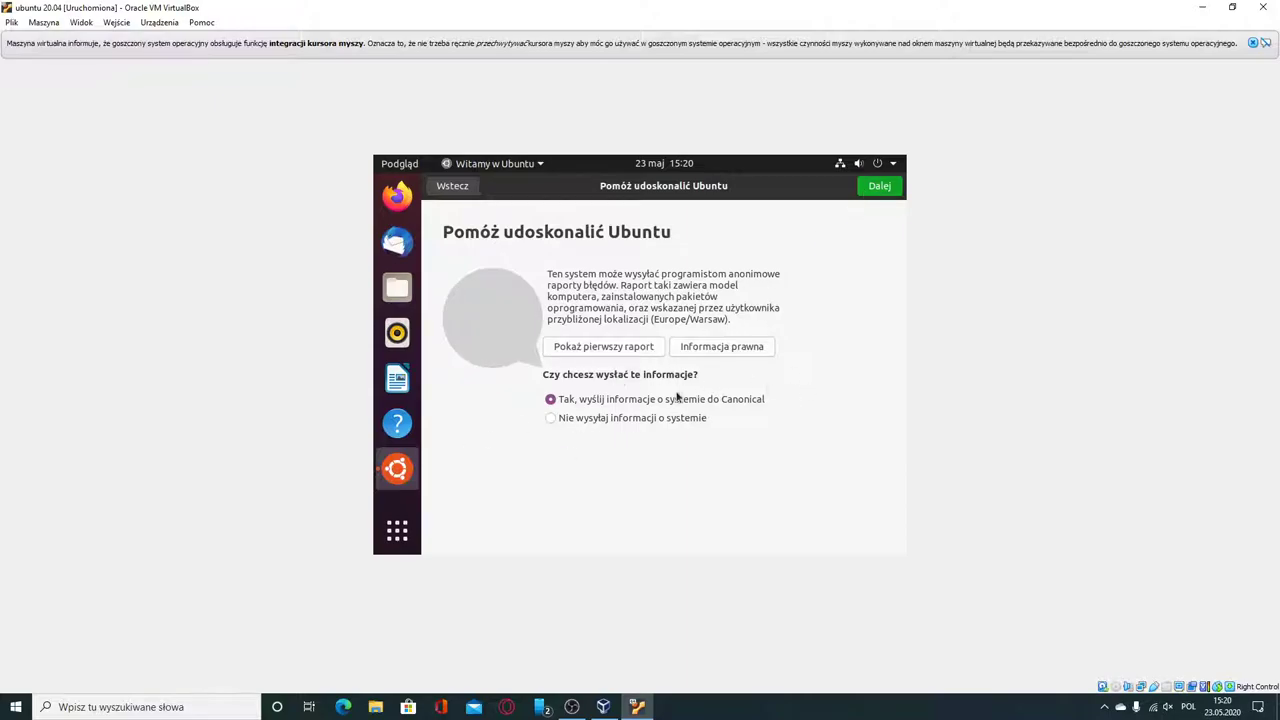
pyautogui.click(878, 188)
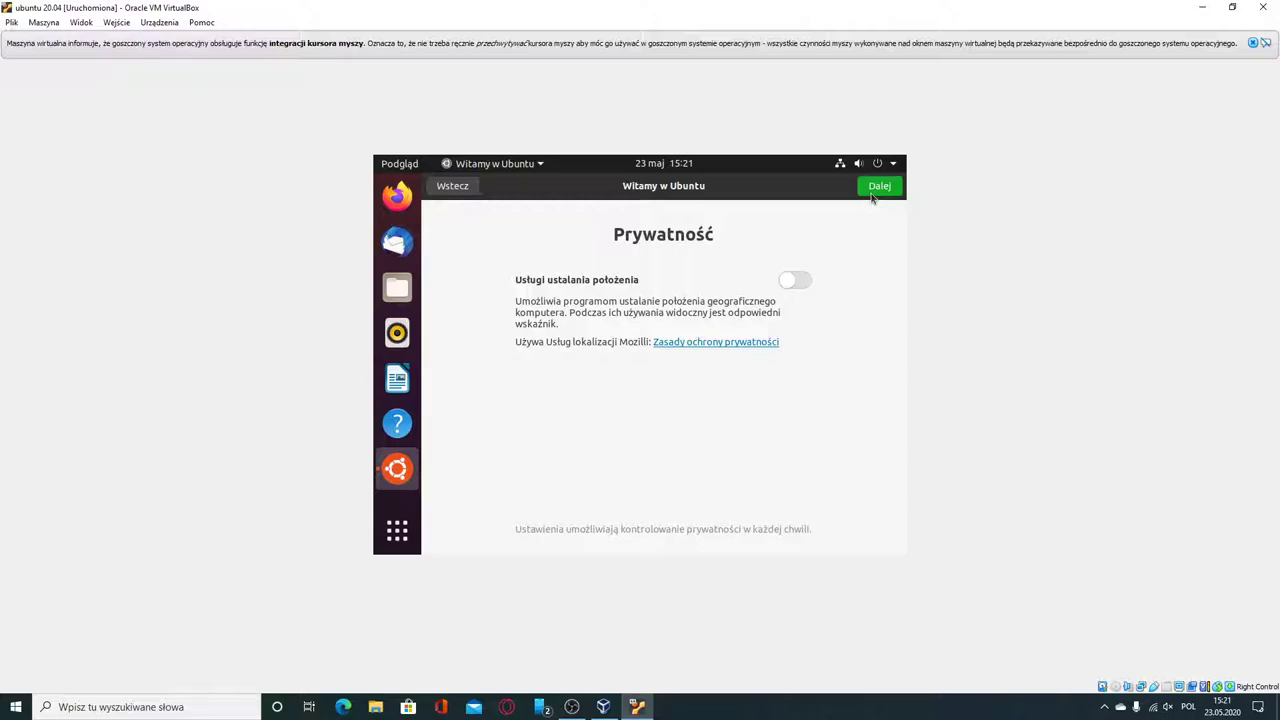
pyautogui.click(872, 190)
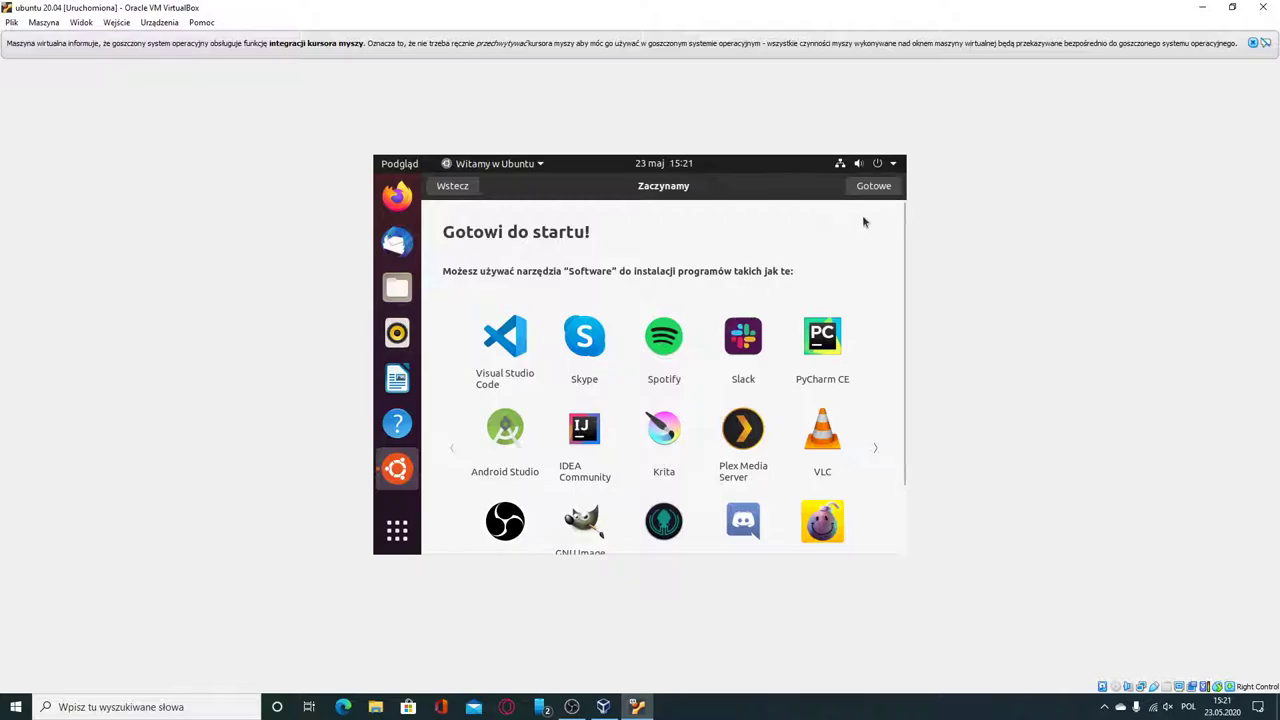
pyautogui.click(875, 186)
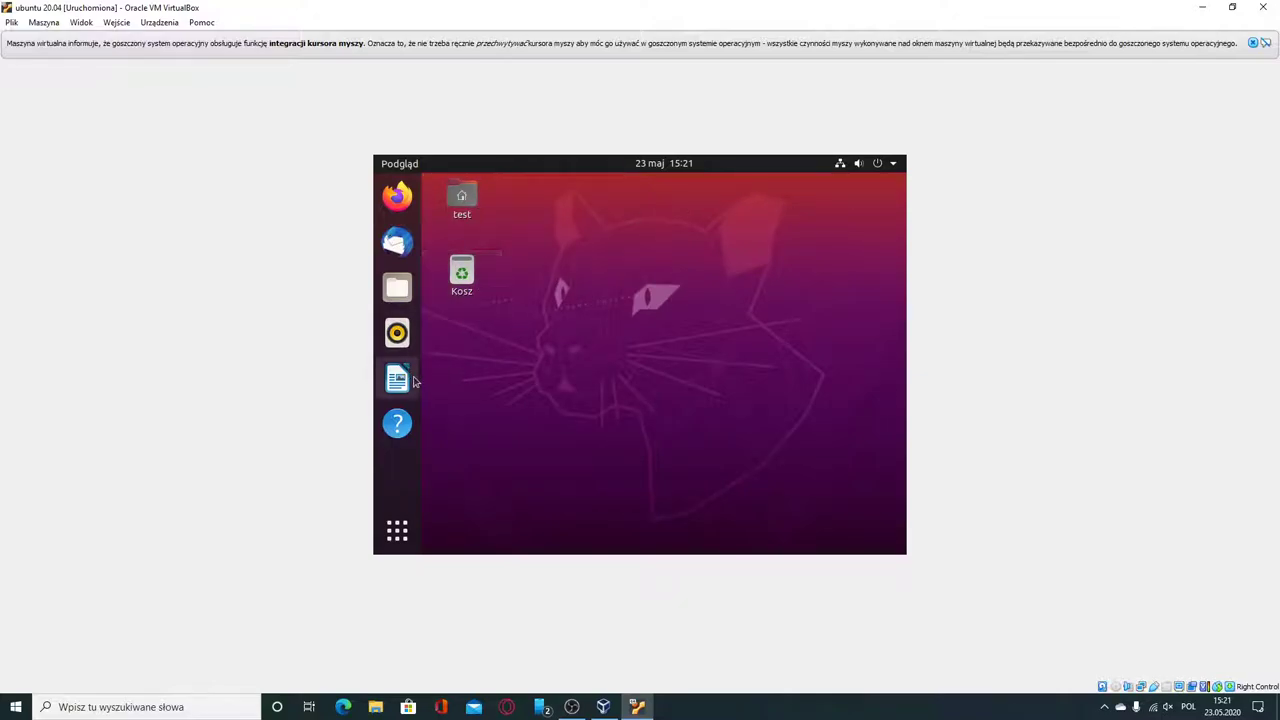
# Open and close the app grid, then wait for the 85,0 MB Aktualizacje oprogramowania prompt.
pyautogui.click(424, 516)
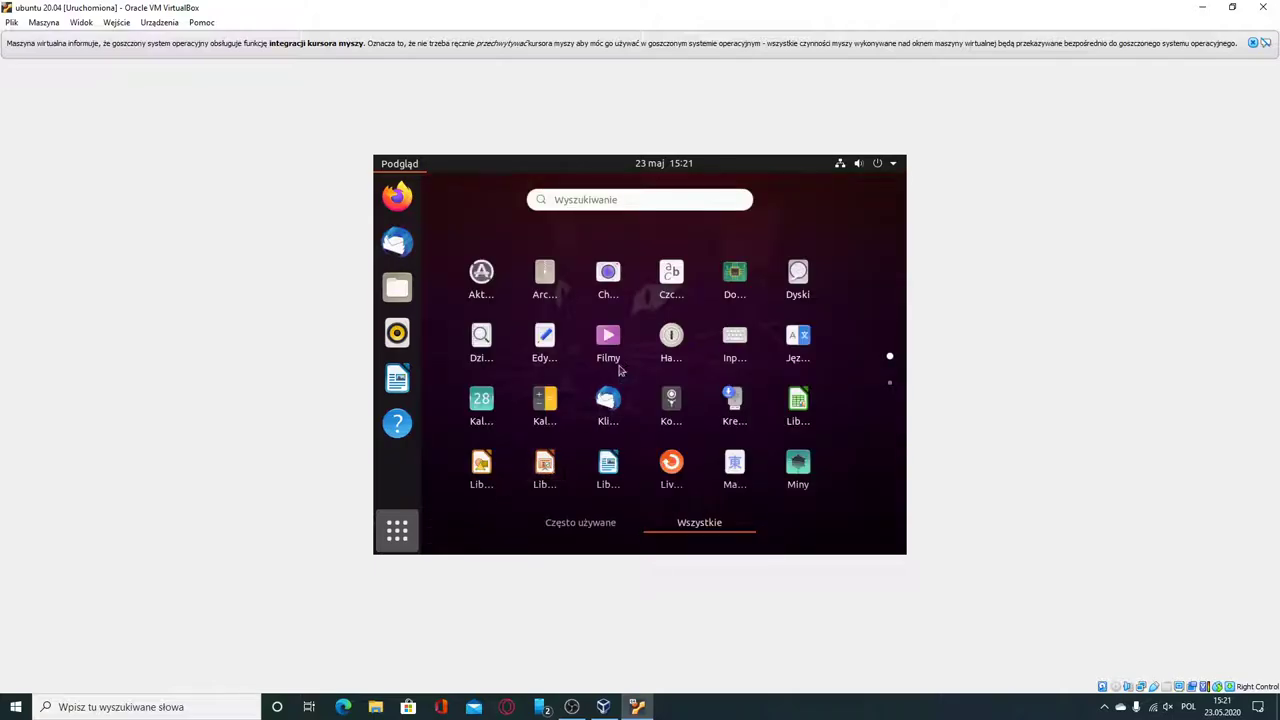
pyautogui.click(482, 272)
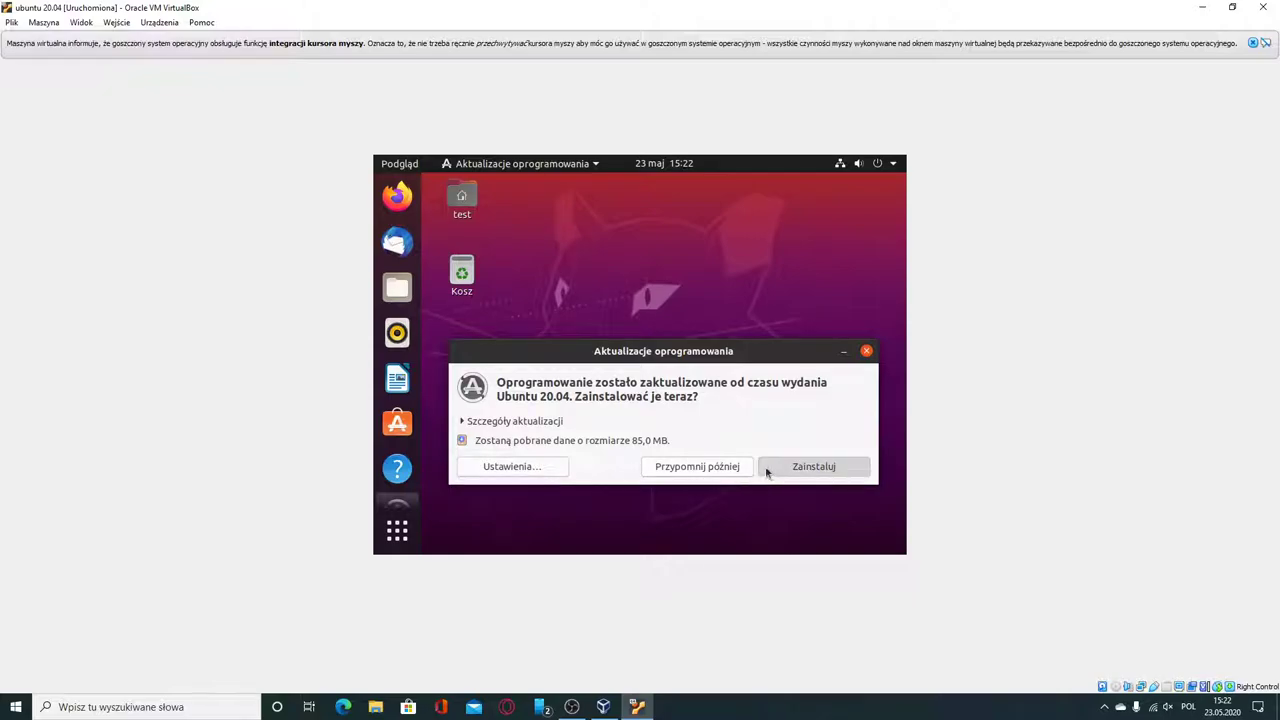
# Start installing the updates and authorize them with the user account password.
pyautogui.click(768, 470)
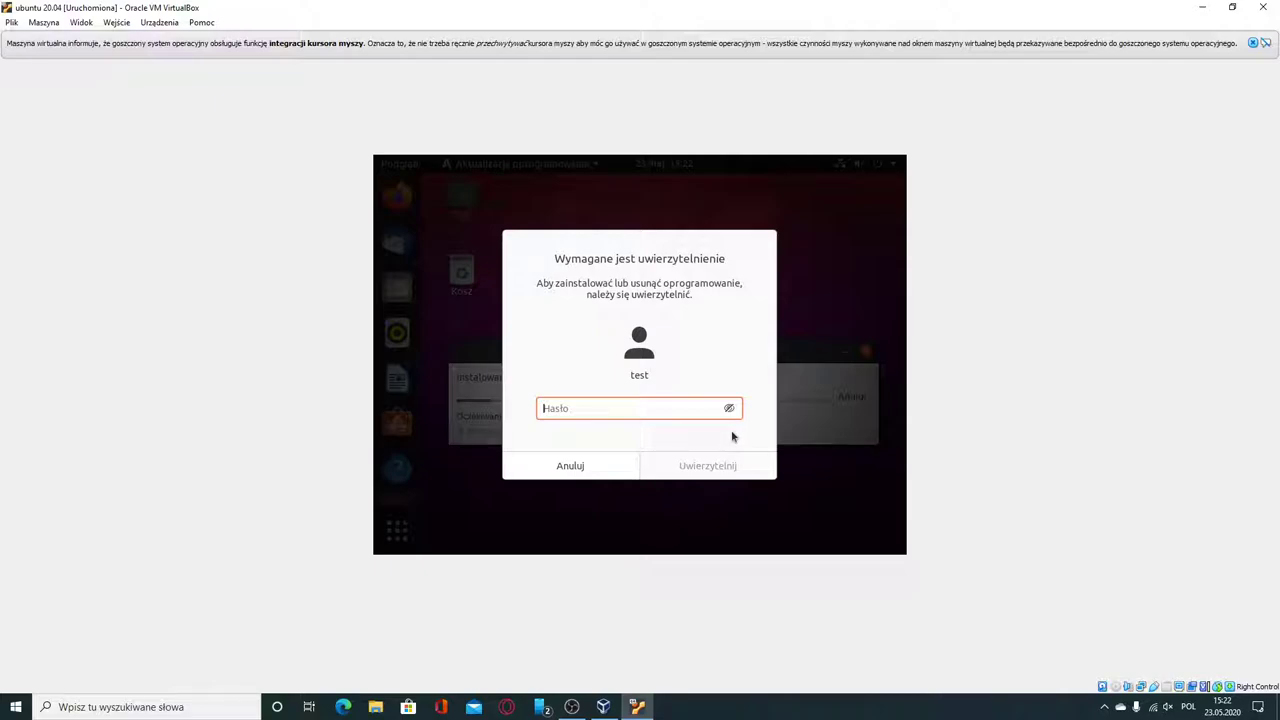
pyautogui.write('12345')
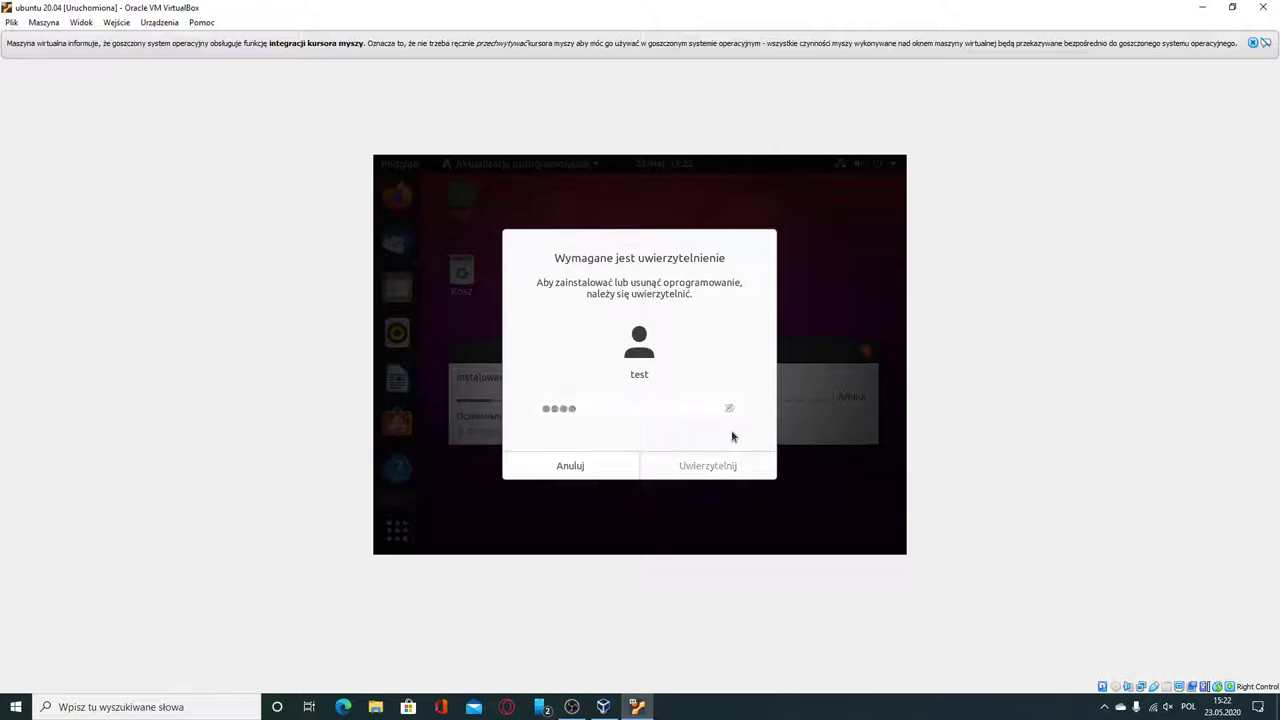
pyautogui.press('Return')
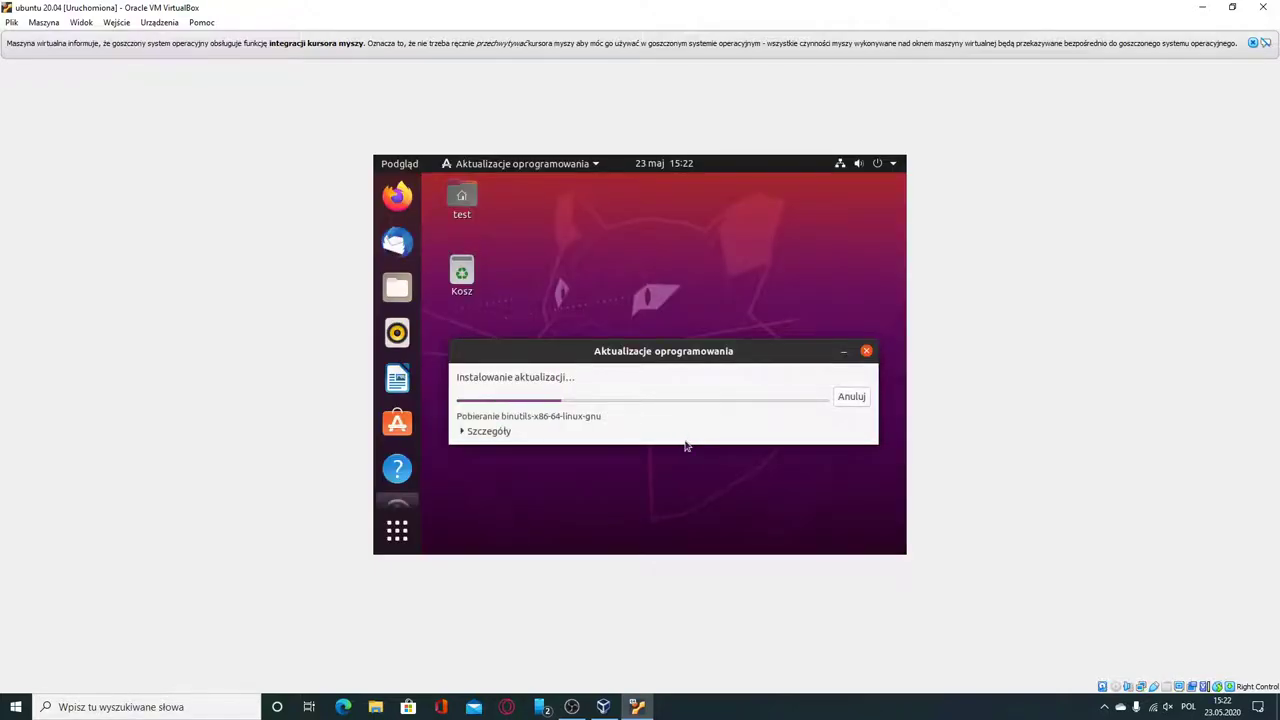
# View then hide the 'Szczegóły' installation log and center the update window while updates finish.
pyautogui.click(492, 432)
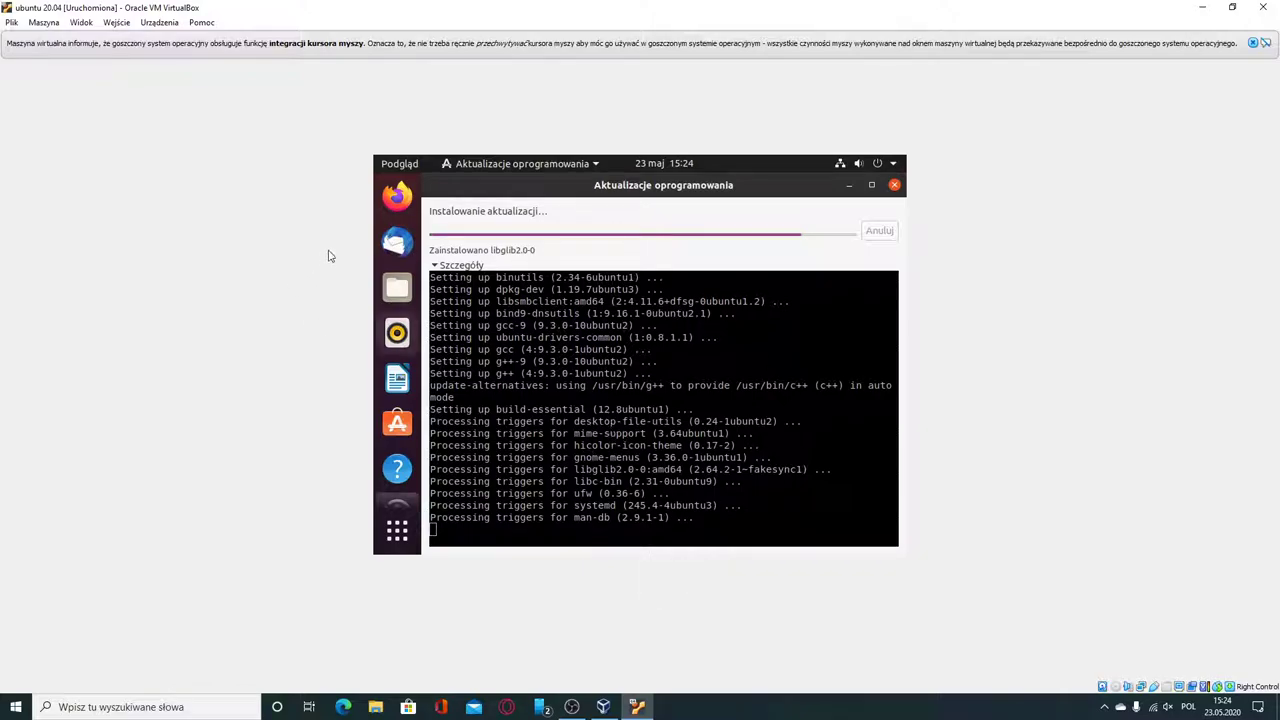
pyautogui.click(458, 267)
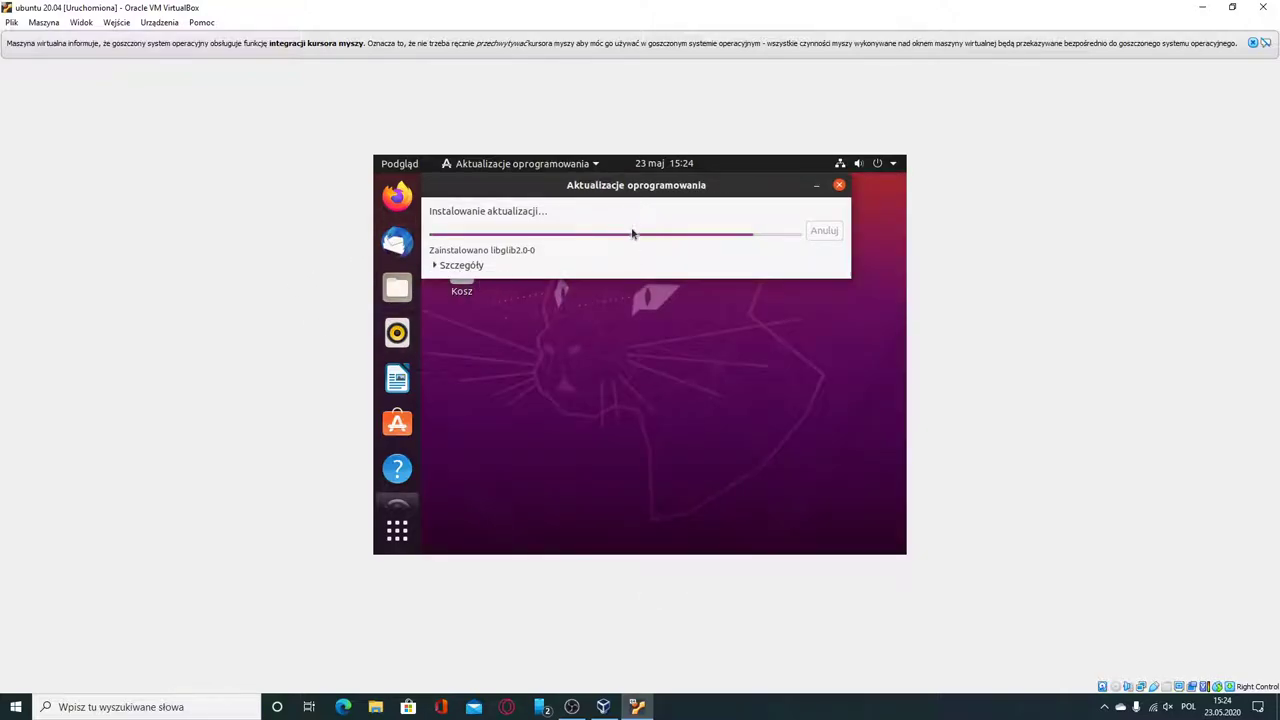
pyautogui.moveTo(636, 188); pyautogui.dragTo(668, 328)
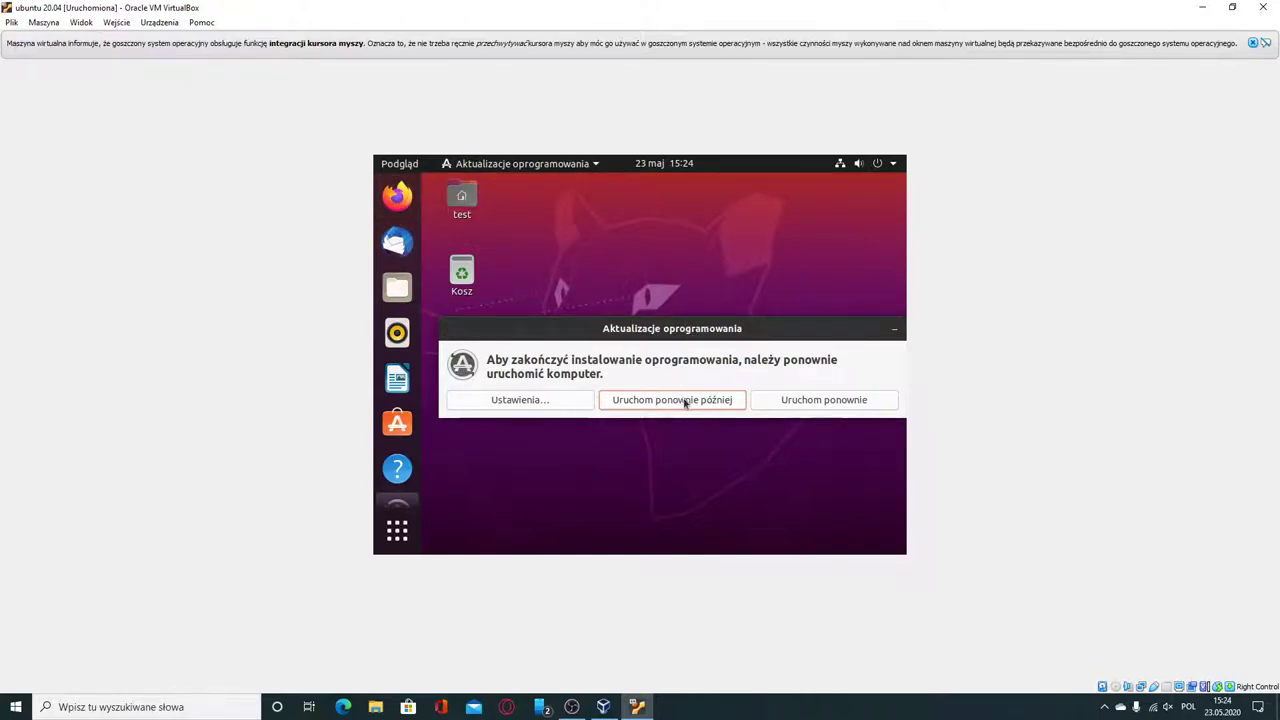
# Choose 'Uruchom ponownie' in the update prompt and wait for the Ubuntu desktop to return.
pyautogui.click(816, 408)
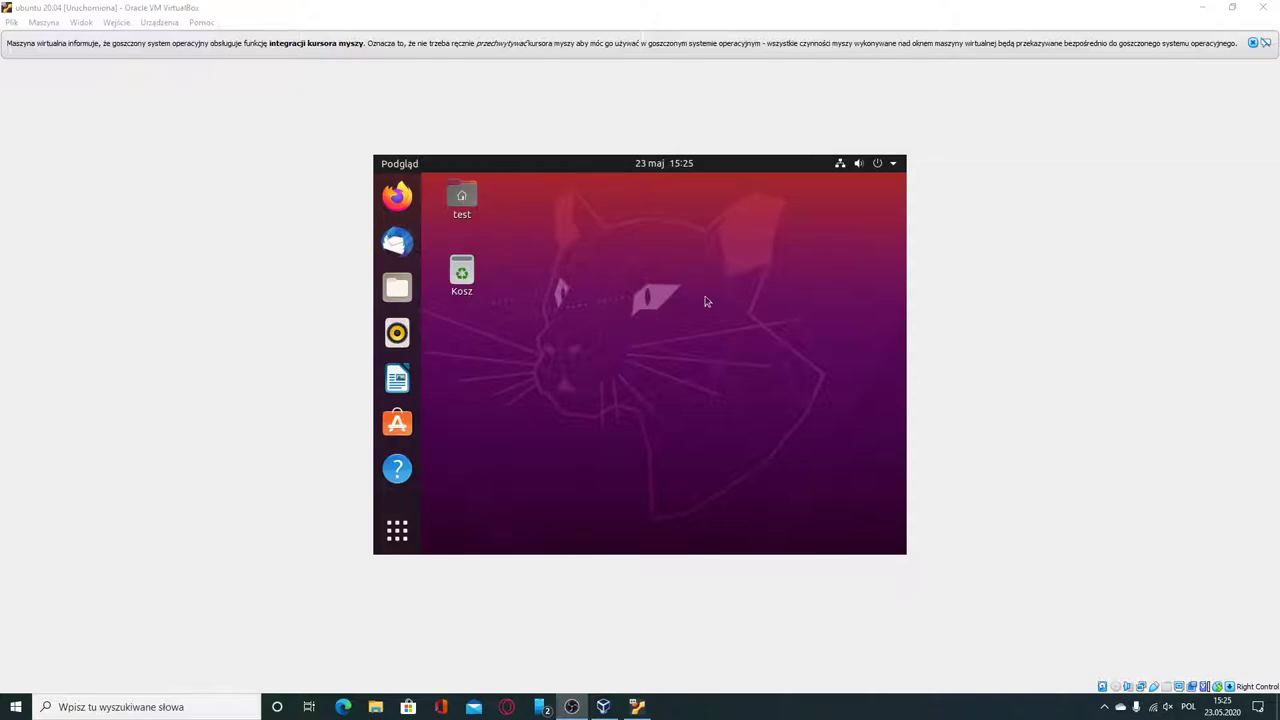
# Power off Ubuntu via the top-right menu's 'Wyłącz komputer…' option and confirm.
pyautogui.click(893, 166)
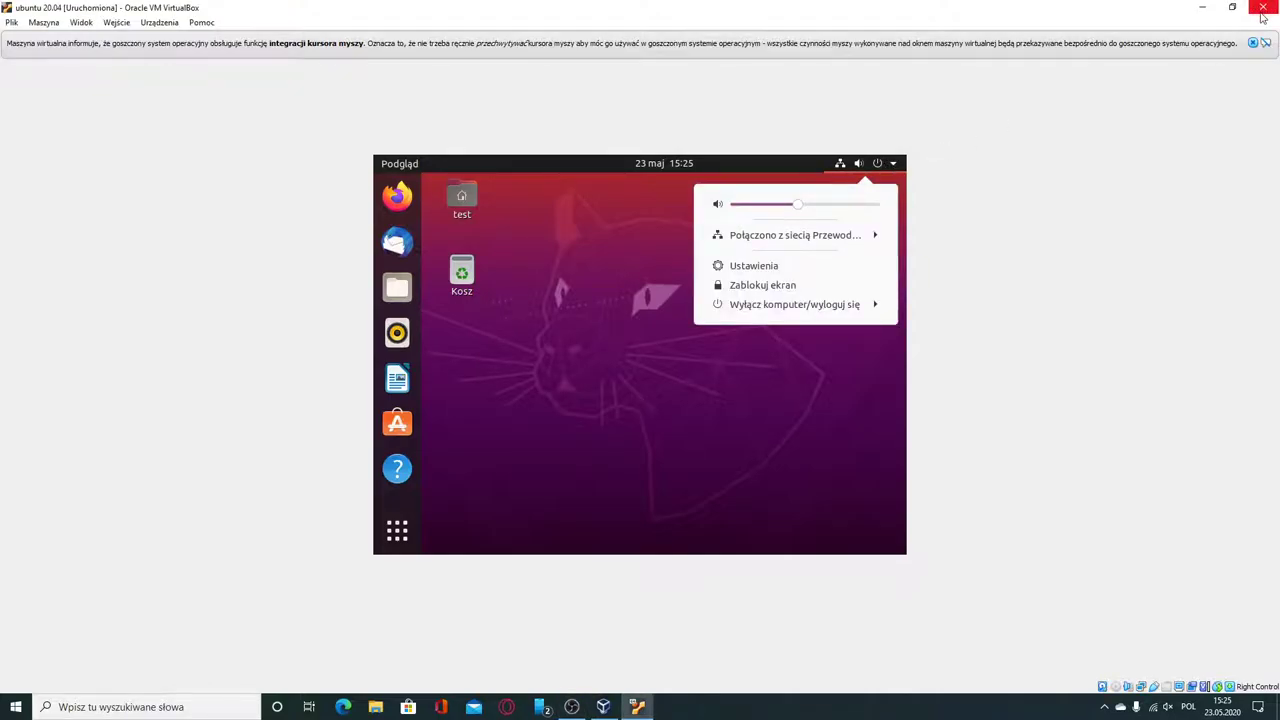
pyautogui.click(868, 304)
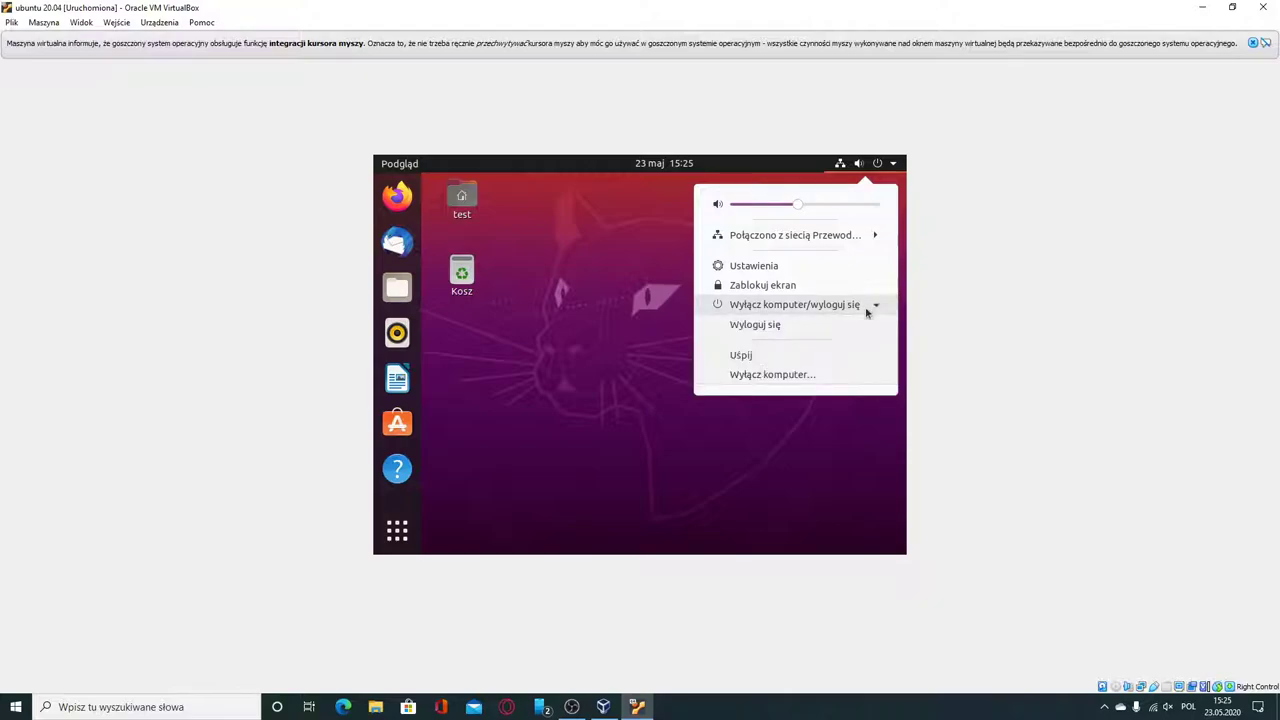
pyautogui.click(808, 381)
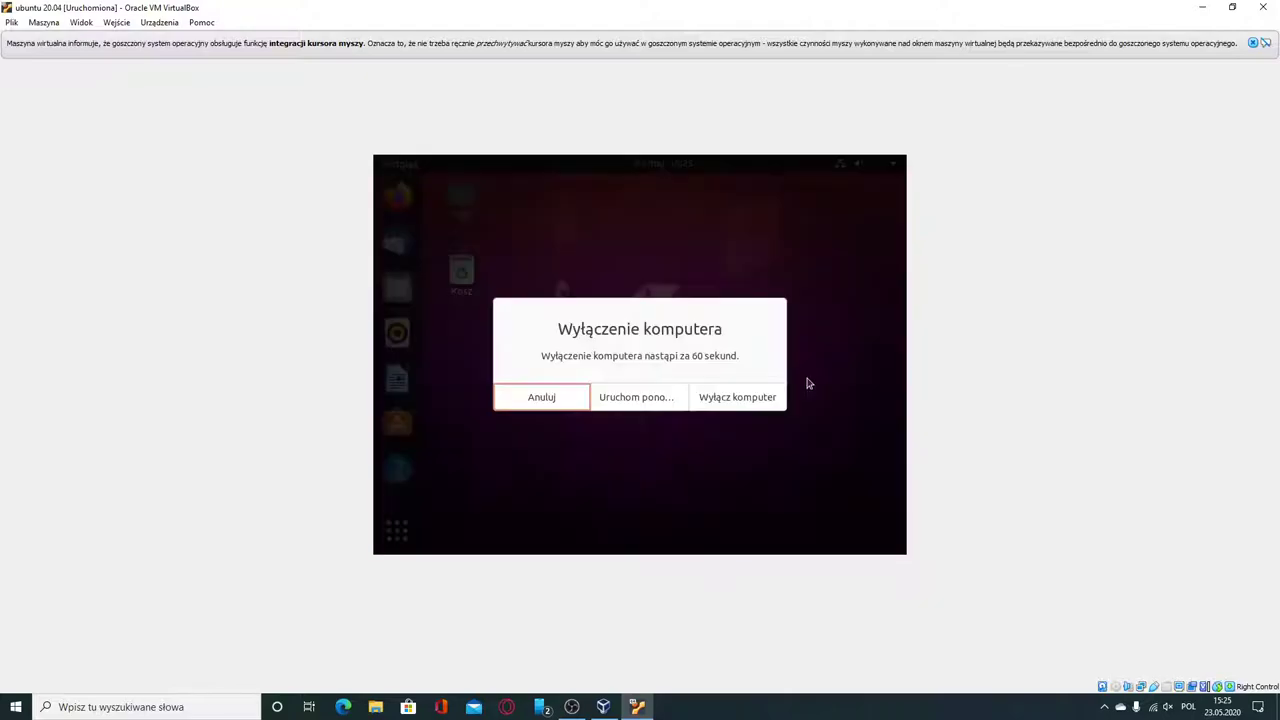
pyautogui.click(703, 400)
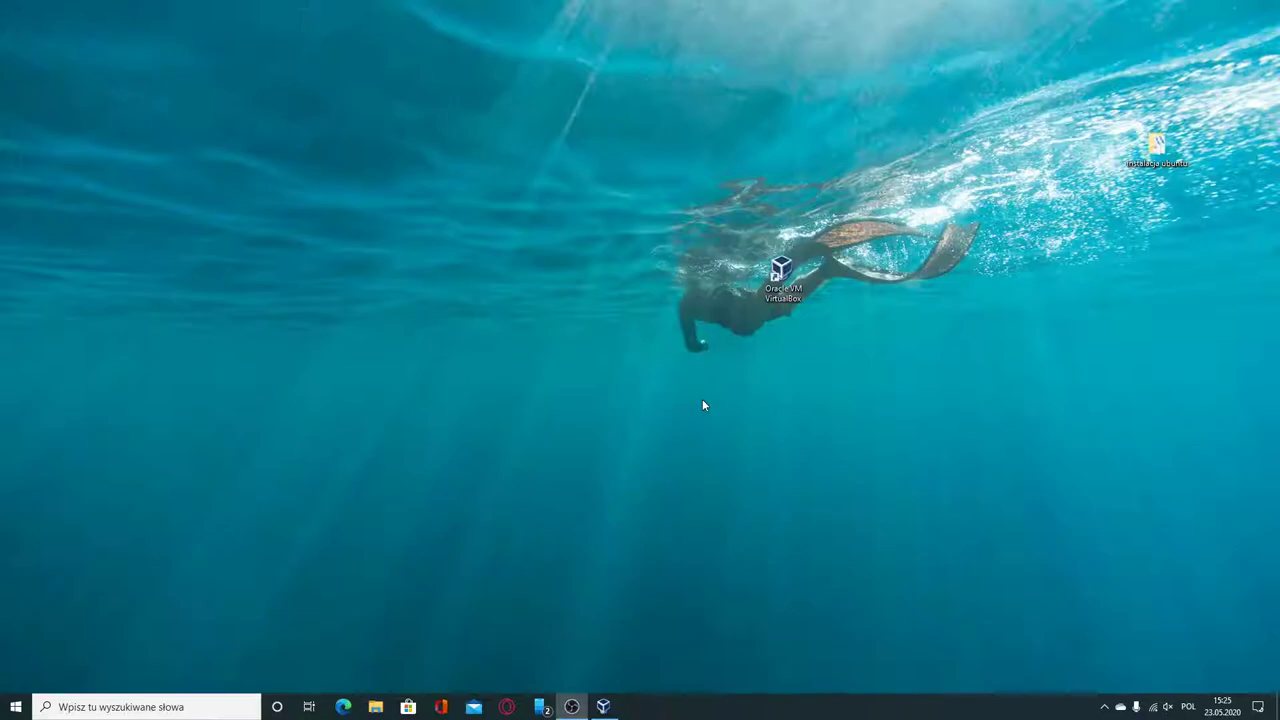
# Confirm 'ubuntu 20.04' shows Wyłączona, close the Manager, and drag 'instalacja ubuntu' above the VirtualBox shortcut.
pyautogui.click(603, 706)
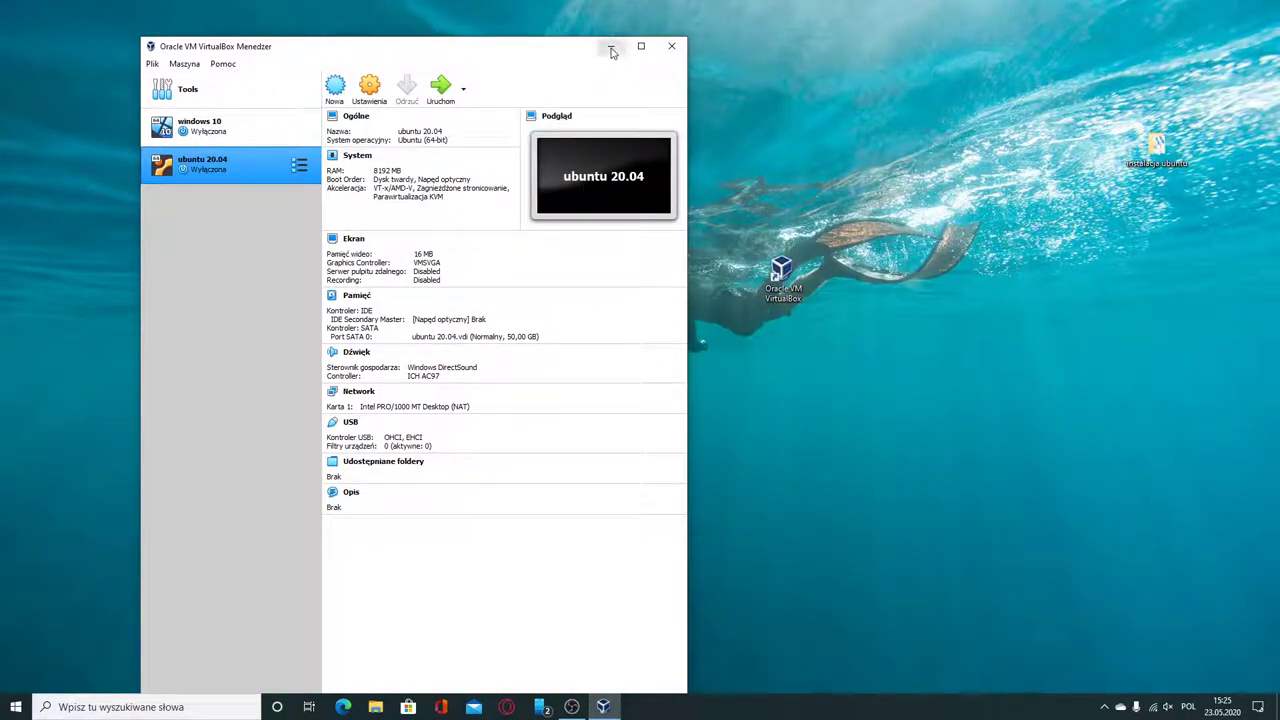
pyautogui.click(671, 46)
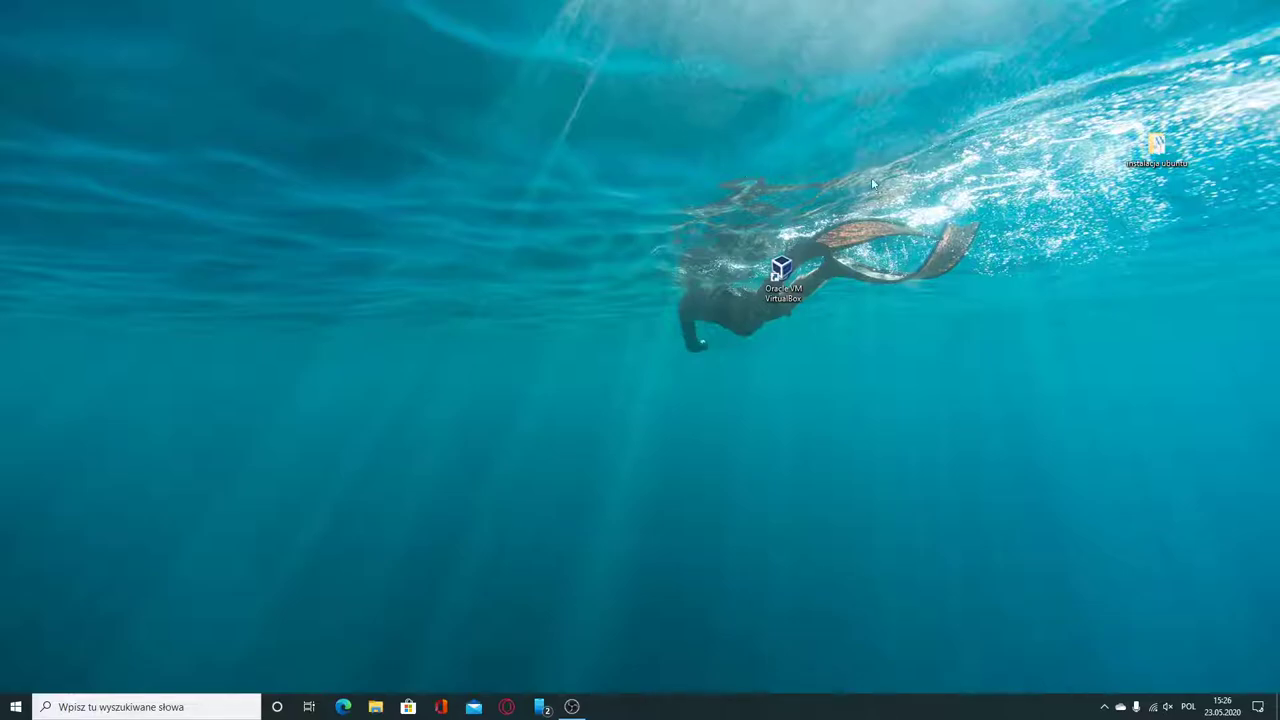
pyautogui.moveTo(1152, 145); pyautogui.dragTo(772, 208)
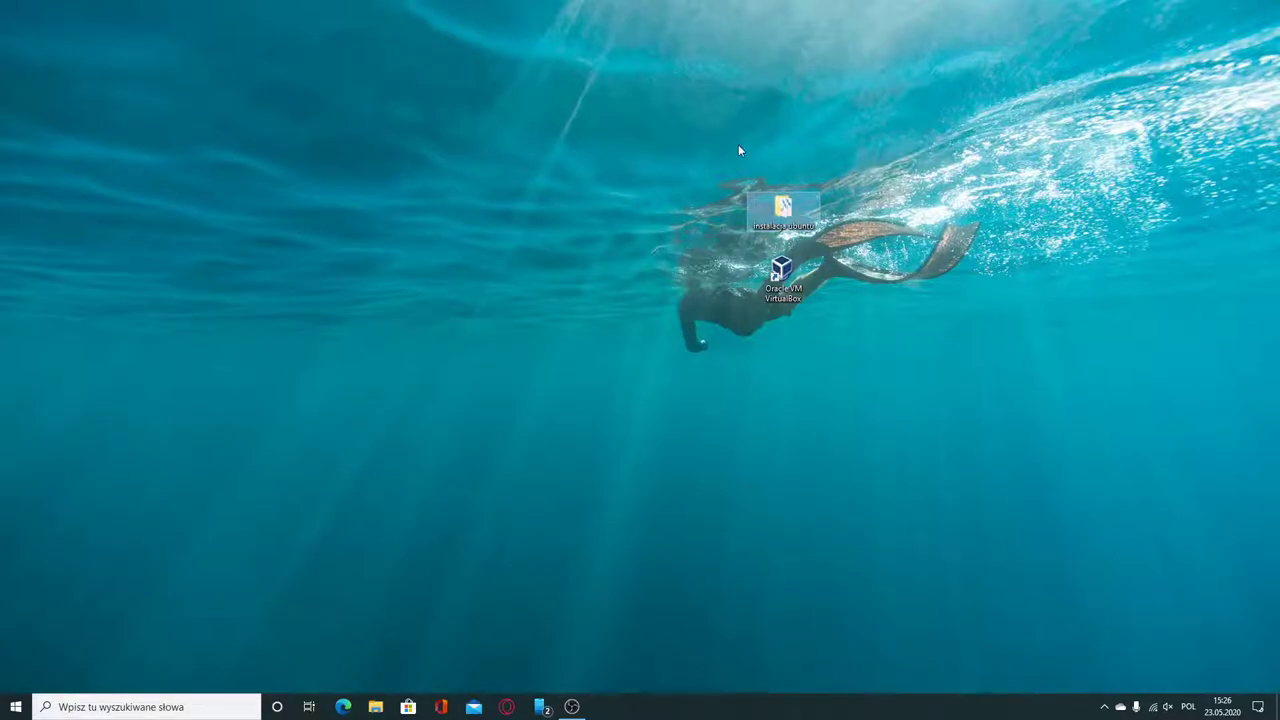